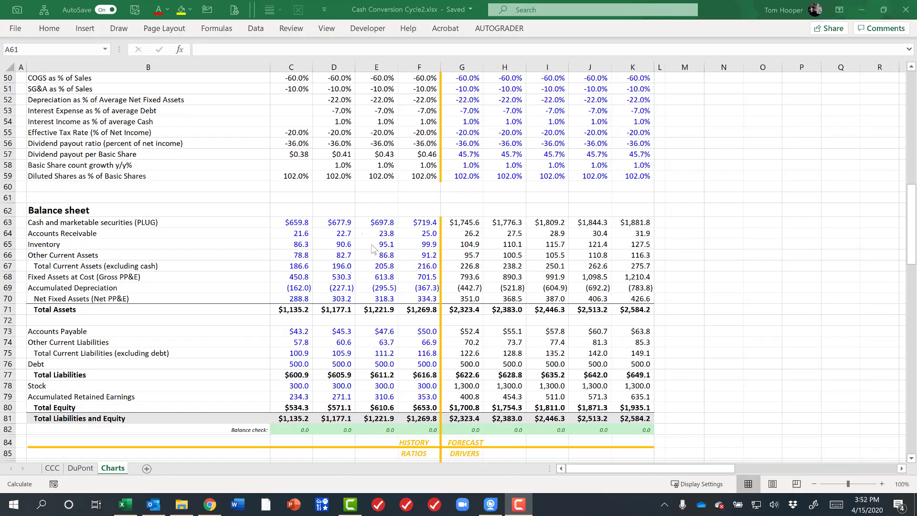
Step: Highlight in yellow the balance sheet labels for cash, total current assets, net PP&E, total current liabilities, debt, stock and accumulated retained earnings
click(214, 226)
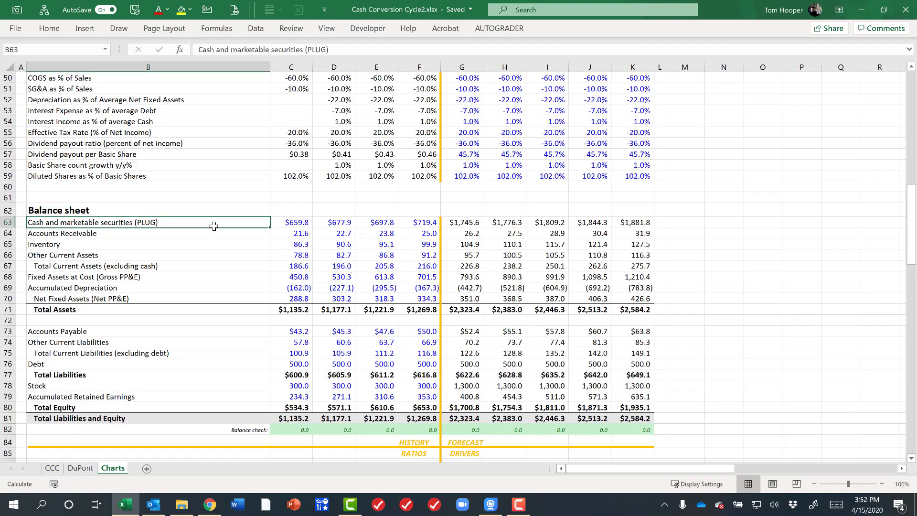
ctrl+click(198, 266)
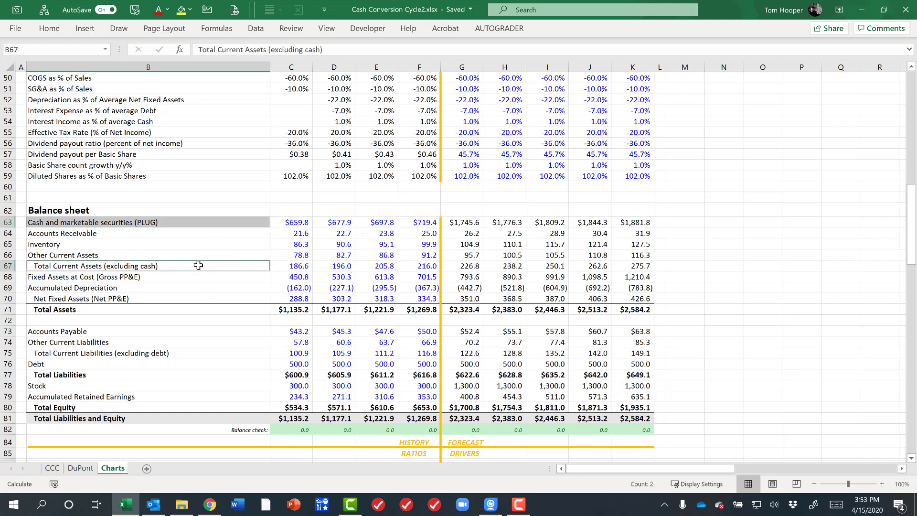
ctrl+click(201, 300)
ctrl+click(209, 354)
ctrl+click(211, 364)
ctrl+click(213, 386)
ctrl+click(214, 397)
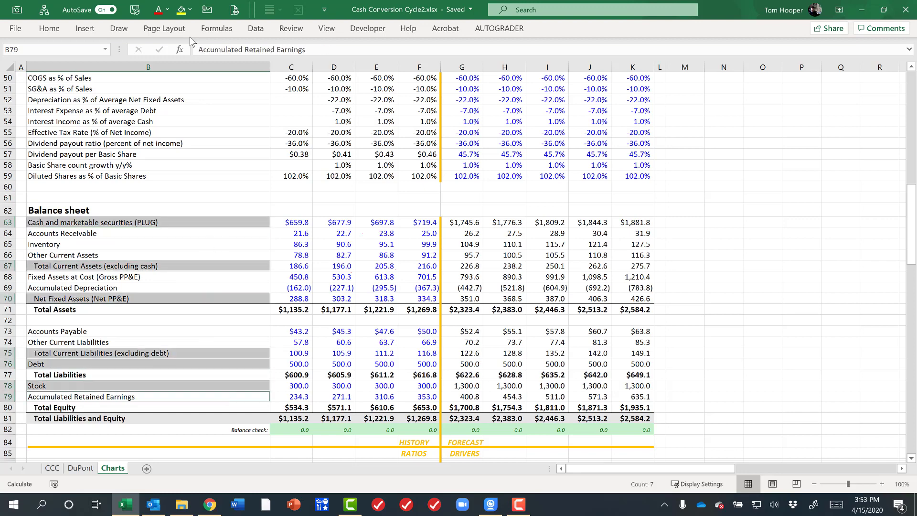
click(184, 13)
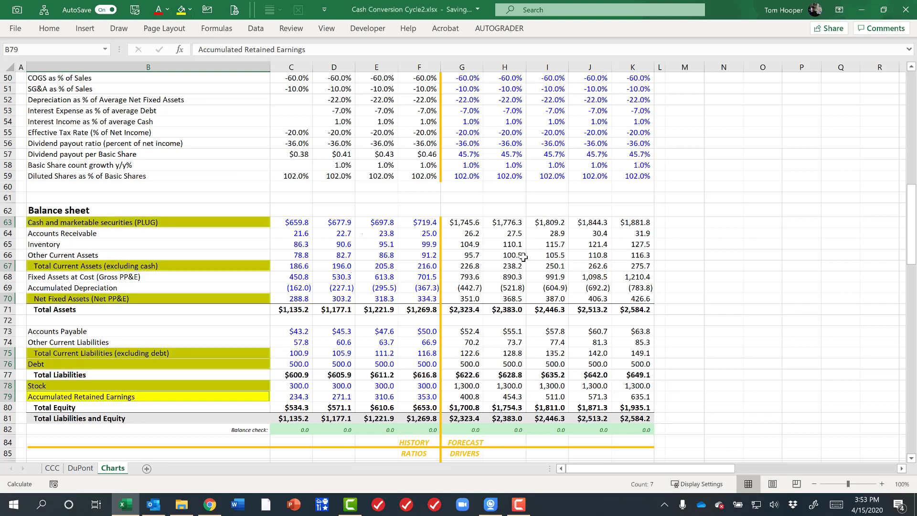
Step: Apply the same yellow highlight to the column H values of those rows: H63, H67, H70, H75:H76 and H78:H79
click(510, 221)
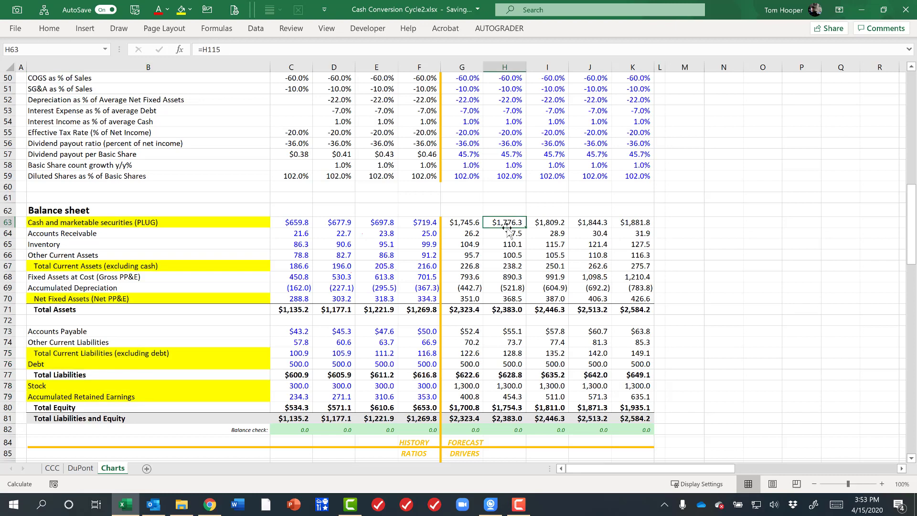
ctrl+click(505, 260)
ctrl+click(508, 296)
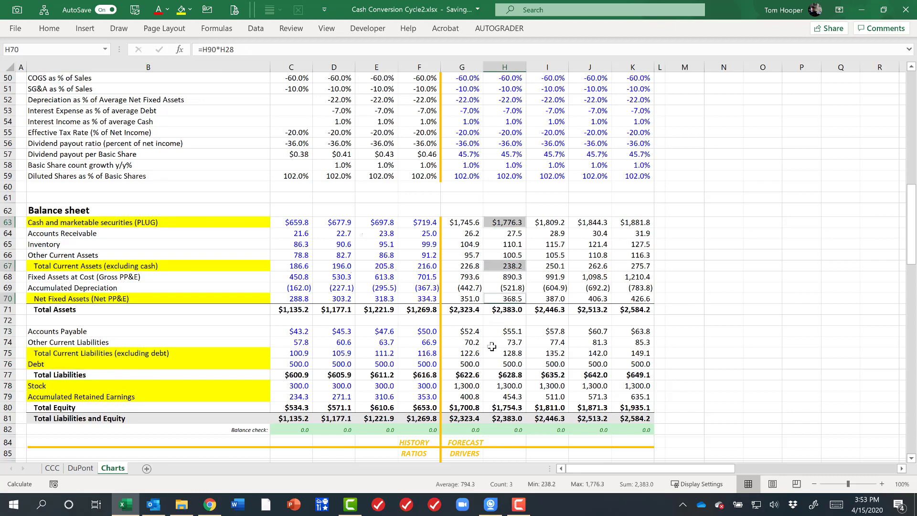
drag(508, 351, 509, 364)
drag(508, 385, 510, 395)
key(F4)
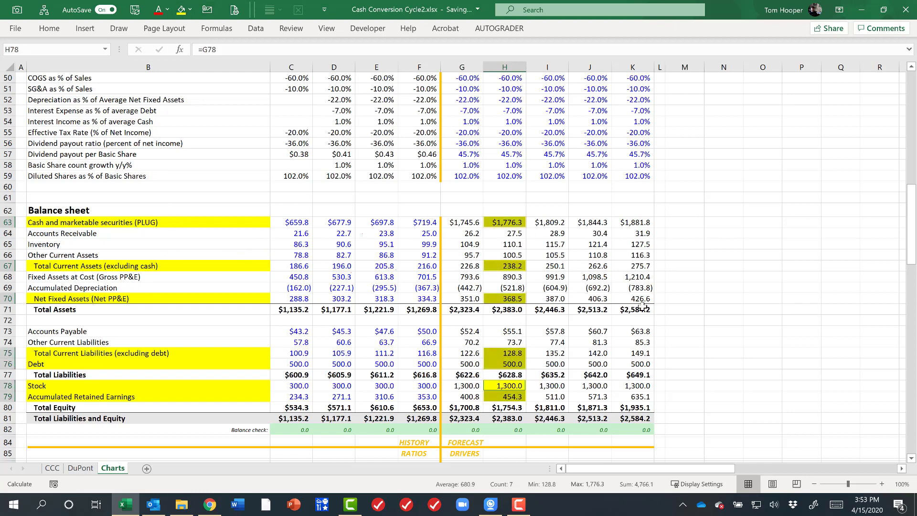
Step: Enter the column headings Assets in N62 and L&E in O62
click(729, 208)
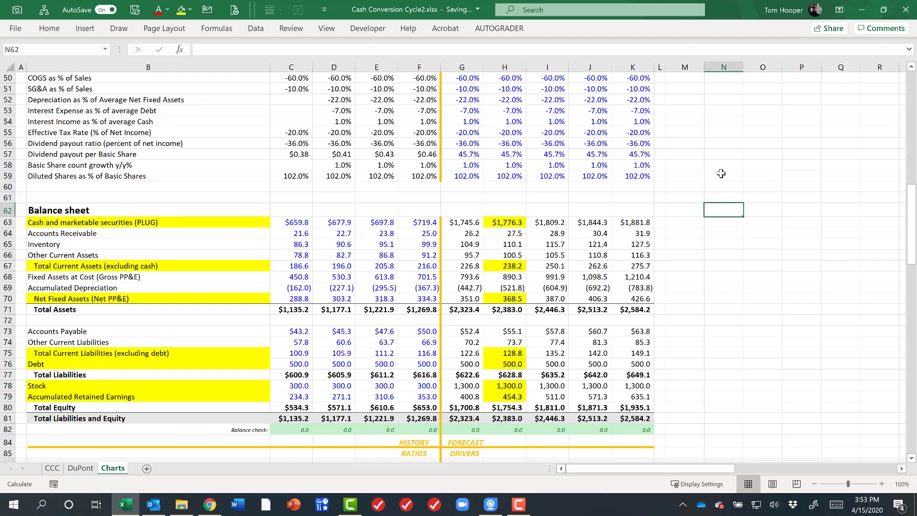
text(Assets)
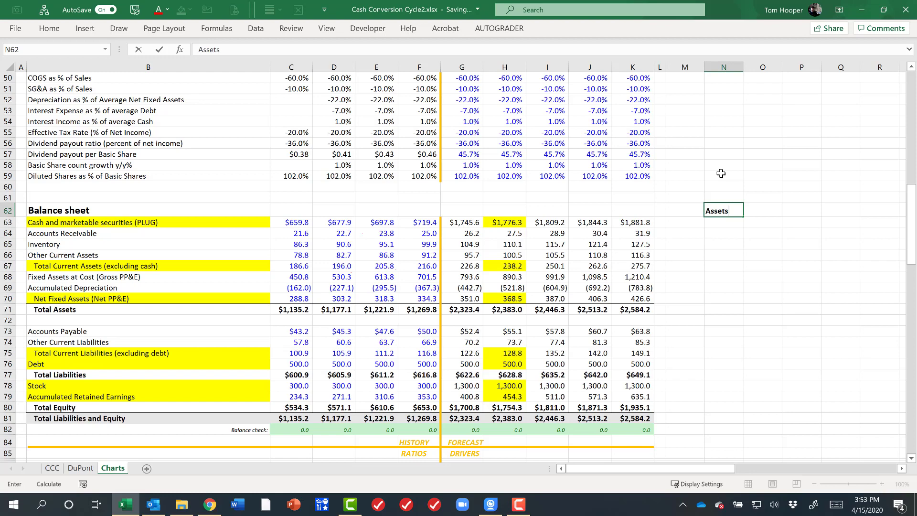
key(Tab)
text(L&)
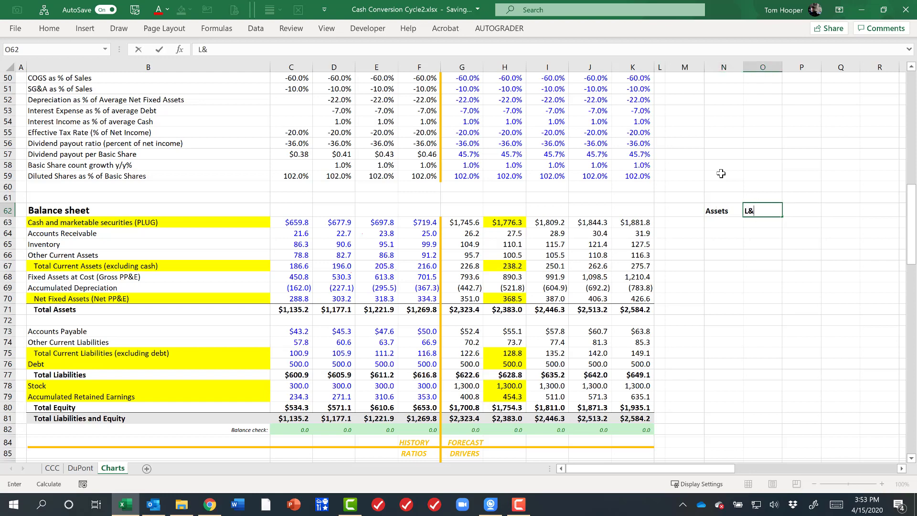
key(Return)
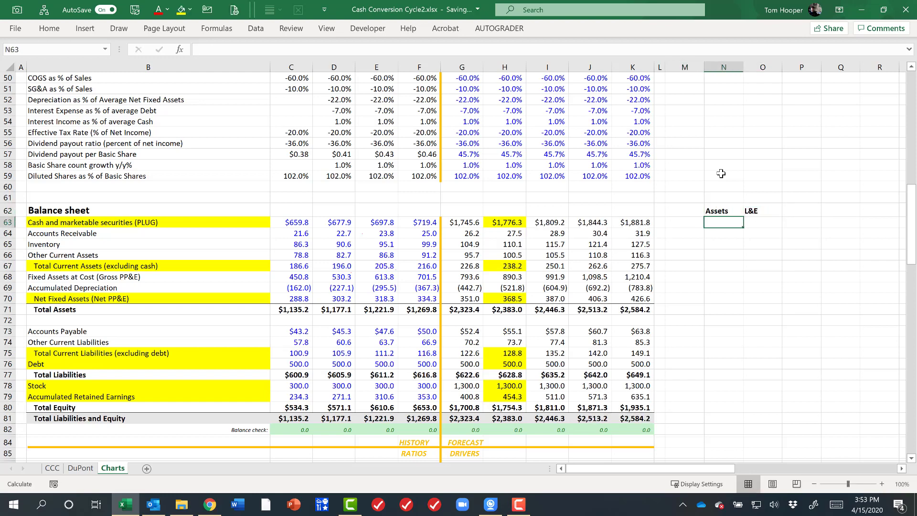
Step: Link N63 to the highlighted cash value with the formula =H63
text(=)
key(Left)
key(Left)
key(Left)
key(Left)
key(Left)
key(Left)
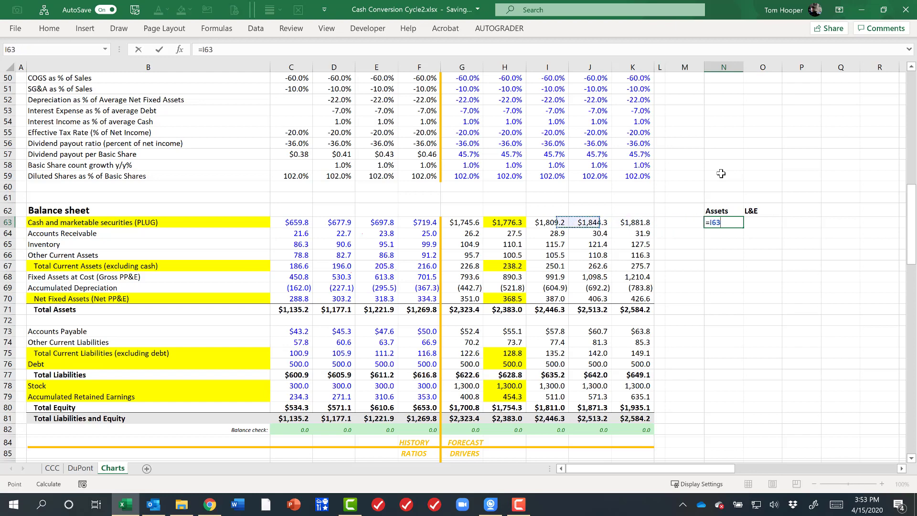
key(ctrl+Return)
Step: Copy the N63 formula to N67 and N70 for total current assets and net fixed assets
key(ctrl+c)
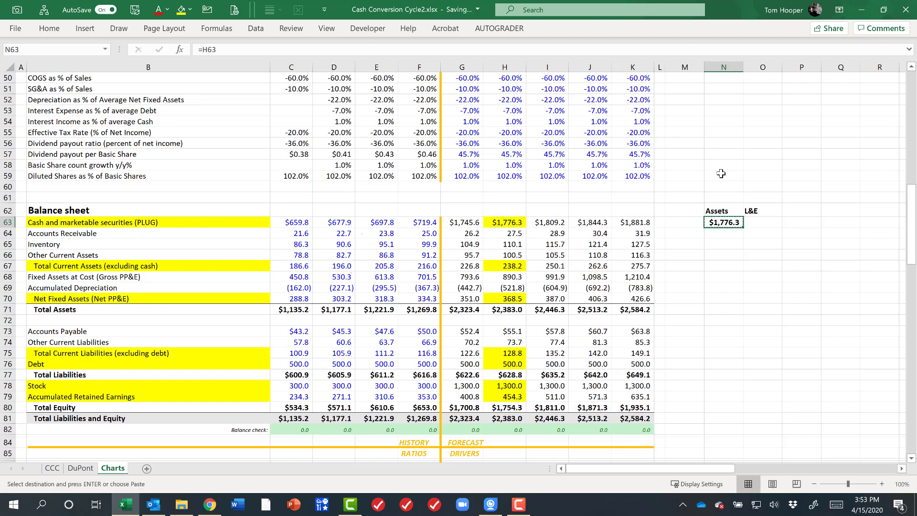
key(Down)
key(Down)
key(Down)
key(Down)
key(ctrl+v)
key(Down)
key(Down)
key(Down)
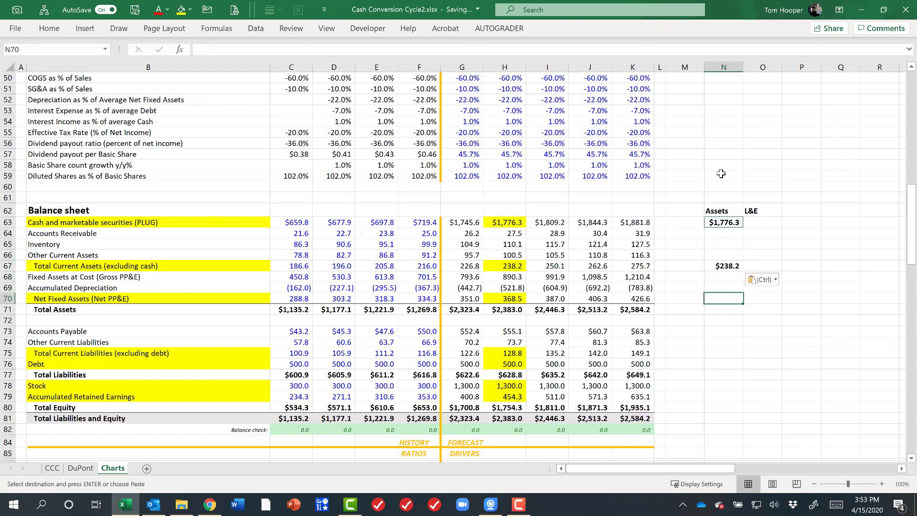
key(ctrl+v)
Step: Link O75 in the L&E column to total current liabilities with the formula =H75
key(Right)
key(Down)
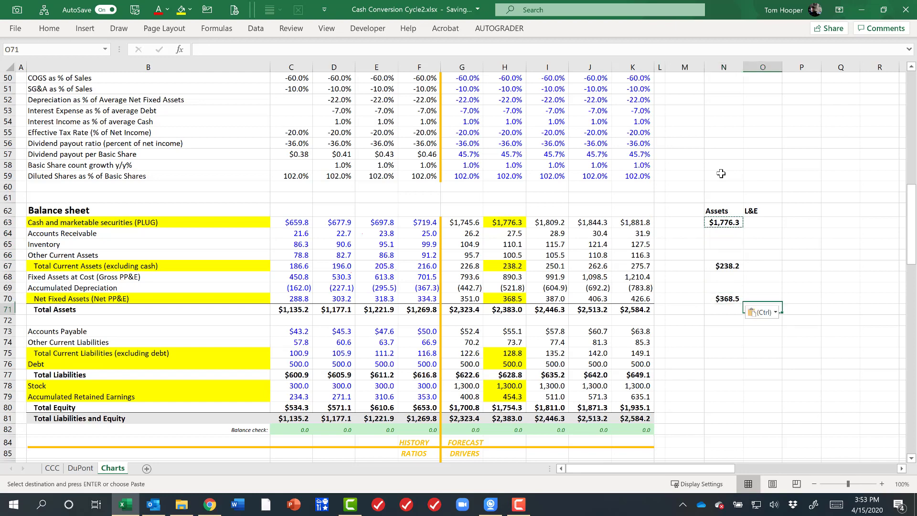
key(Down)
key(Down)
key(Down)
key(Down)
text(=)
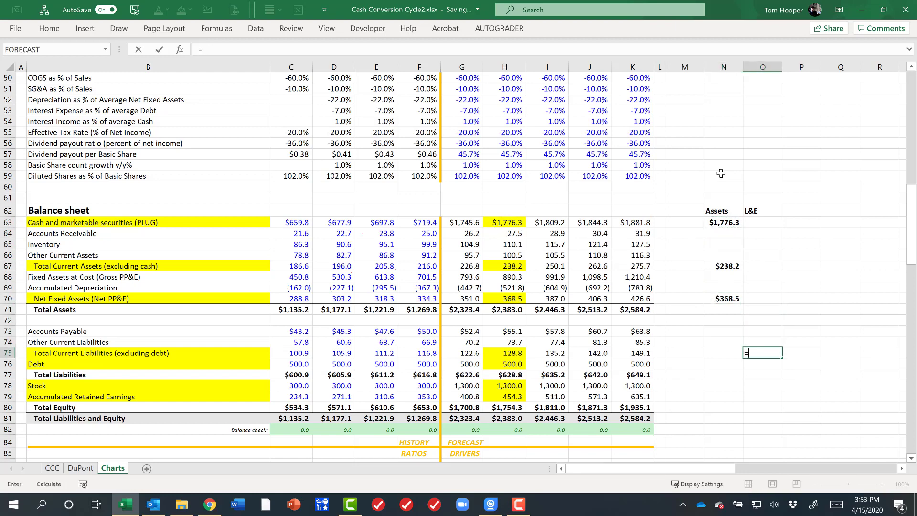
key(Left)
key(Left)
key(Left)
key(Left)
key(Left)
key(Left)
key(Left)
key(Left)
key(ctrl+Return)
key(F2)
key(Left)
key(Left)
key(BackSpace)
text(h)
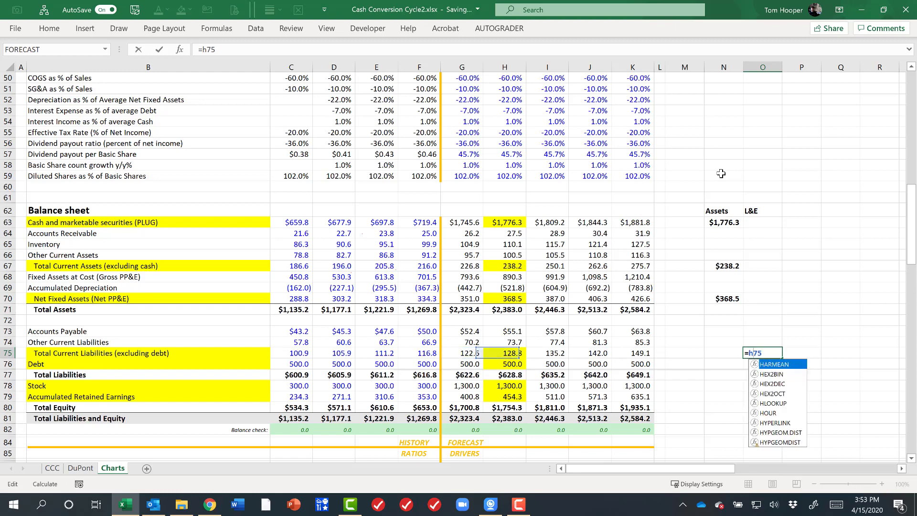
key(ctrl+Return)
Step: Copy the O75 formula to O76, O78 and O79 for debt, stock and retained earnings
key(ctrl+c)
key(Down)
key(ctrl+v)
key(Down)
key(Down)
key(ctrl+v)
key(Down)
key(ctrl+v)
key(Left)
key(Up)
key(Escape)
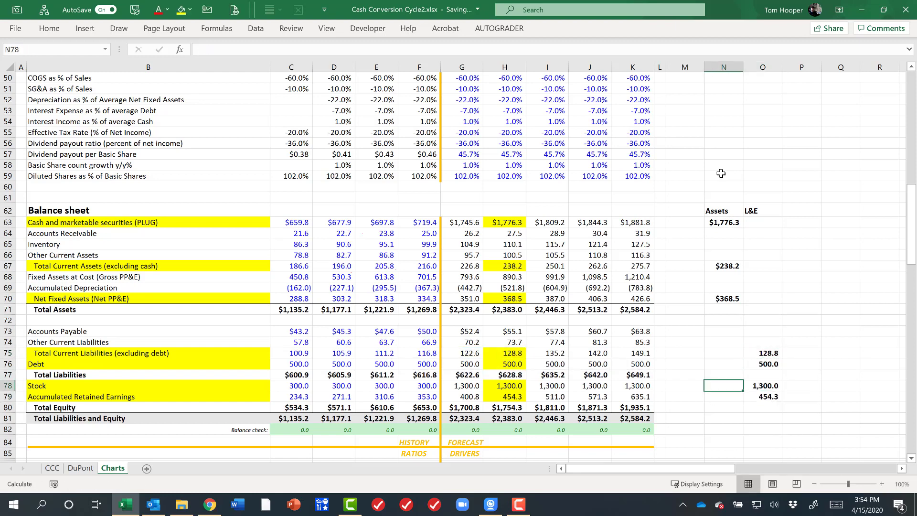
key(Left)
key(Right)
Step: Label the asset rows in column M: Cash in M63, CA excl Cash in M67 and Net PP&E in M70
click(697, 225)
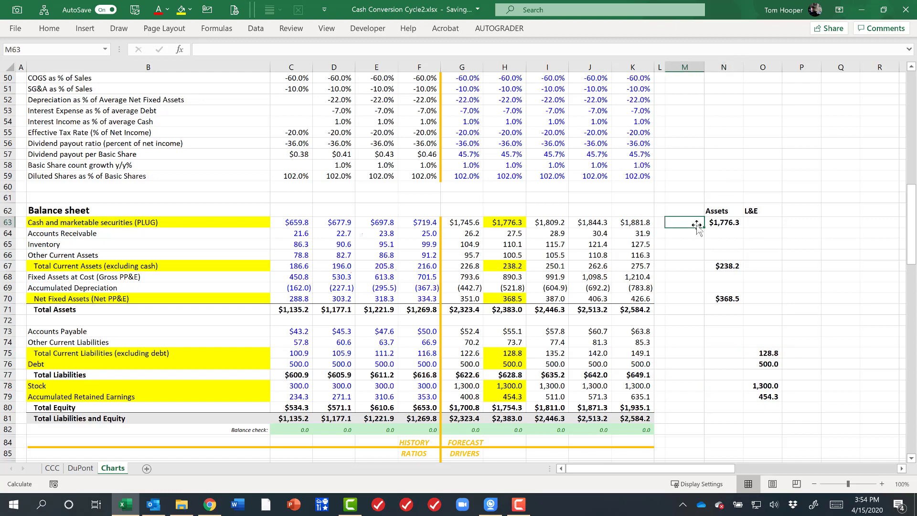
text(Cash)
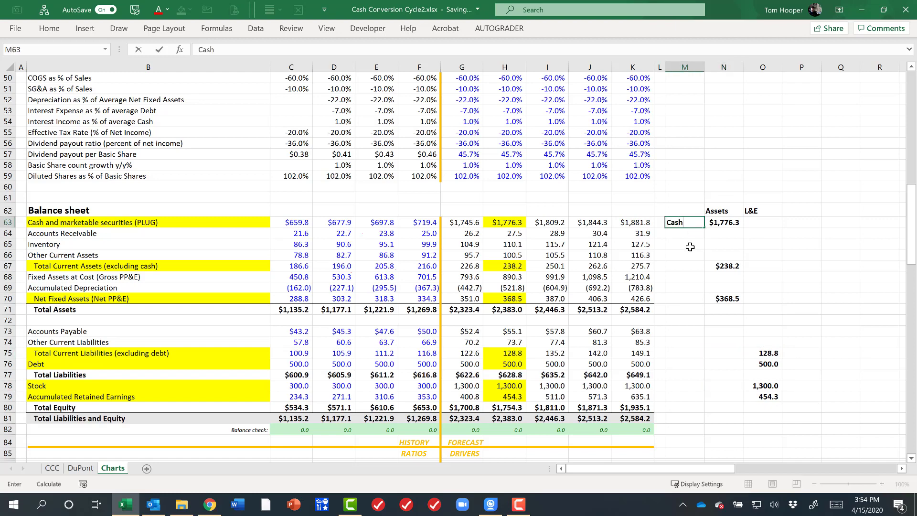
key(Down)
key(Down)
key(Down)
key(Down)
text(CA excl Cash)
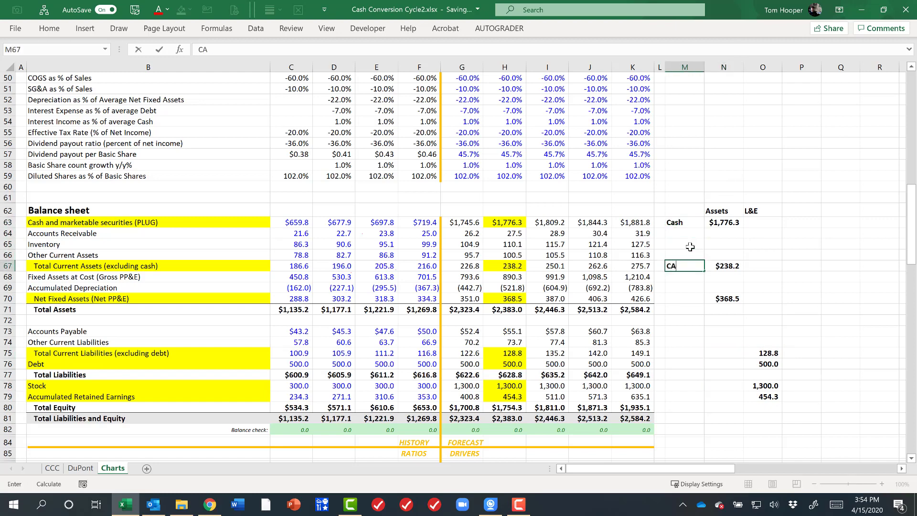
key(Down)
key(Down)
key(Down)
text(Net PP&E)
Step: Label the liability and equity rows in column M: CL excl Debt in M75, Debt in M76, Stock in M78 and Ret Earn in M79
key(Down)
key(Down)
key(Down)
key(Down)
key(Down)
text(C)
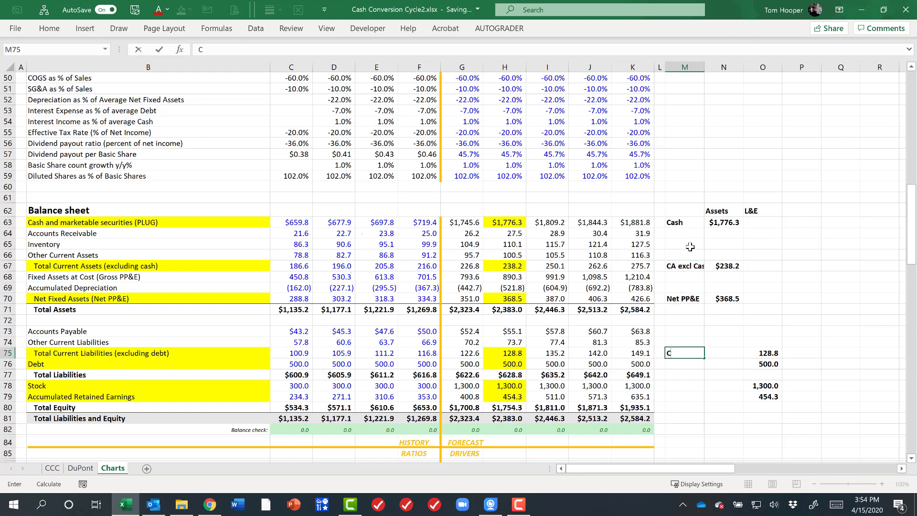
text(L excl Debt)
key(Down)
text(Debt)
key(Down)
key(Down)
text(Stock)
key(Down)
text(R)
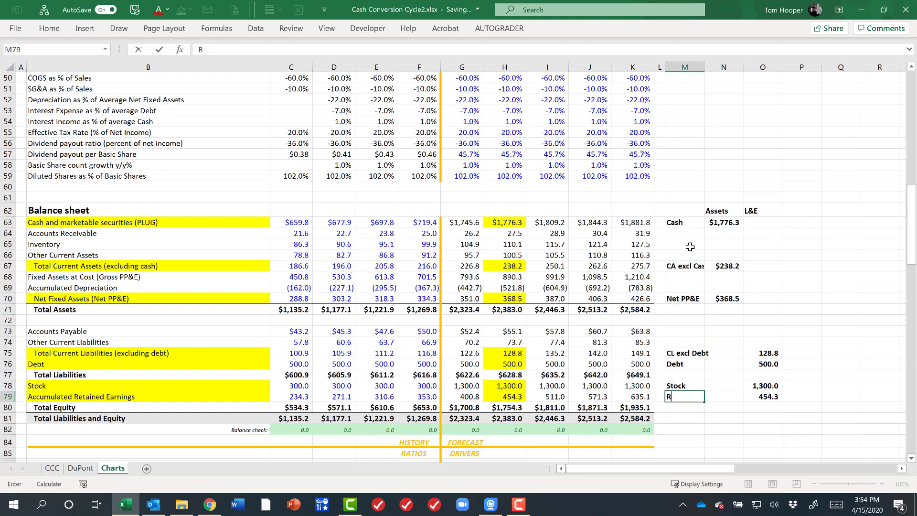
text(et Earn)
key(Return)
Step: Insert a 2-D stacked column chart from the range M62:O63
click(686, 211)
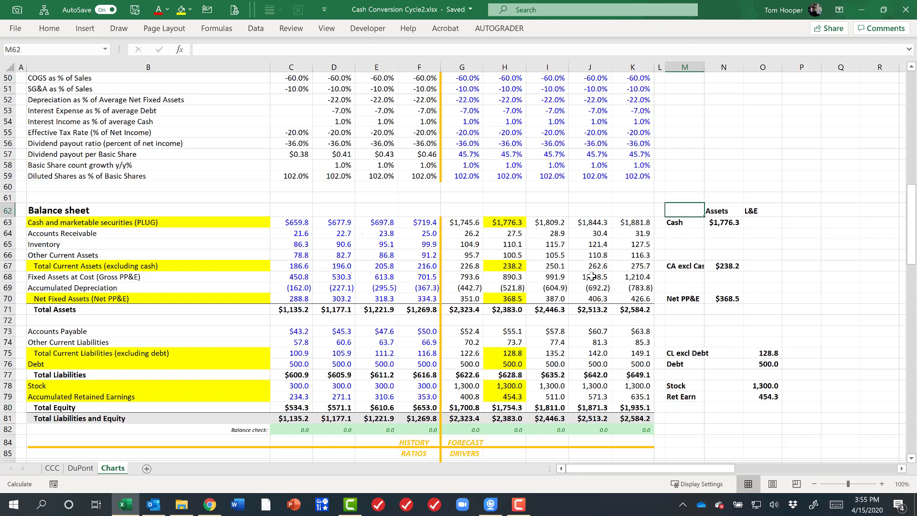
click(85, 28)
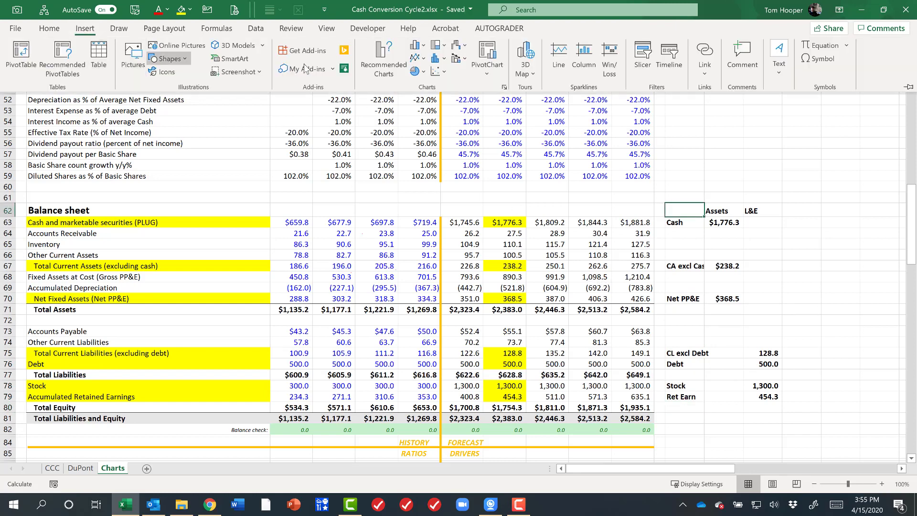
click(422, 46)
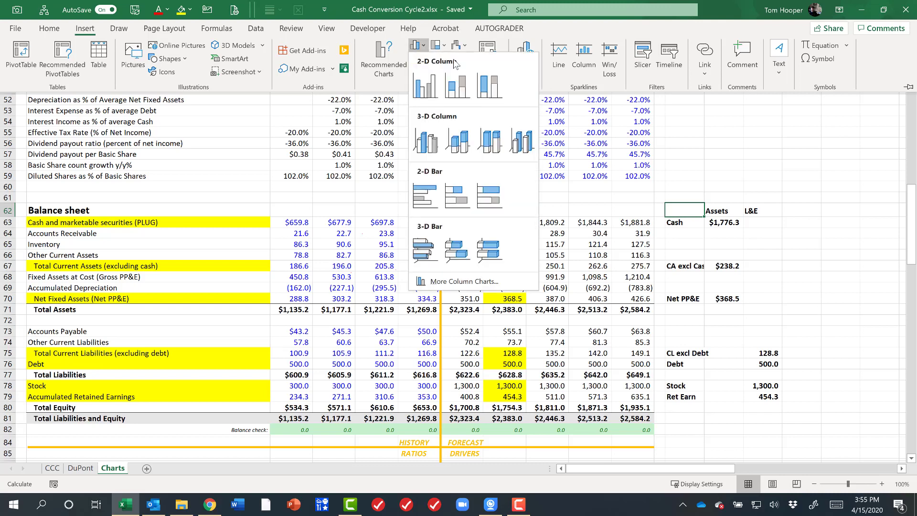
click(456, 91)
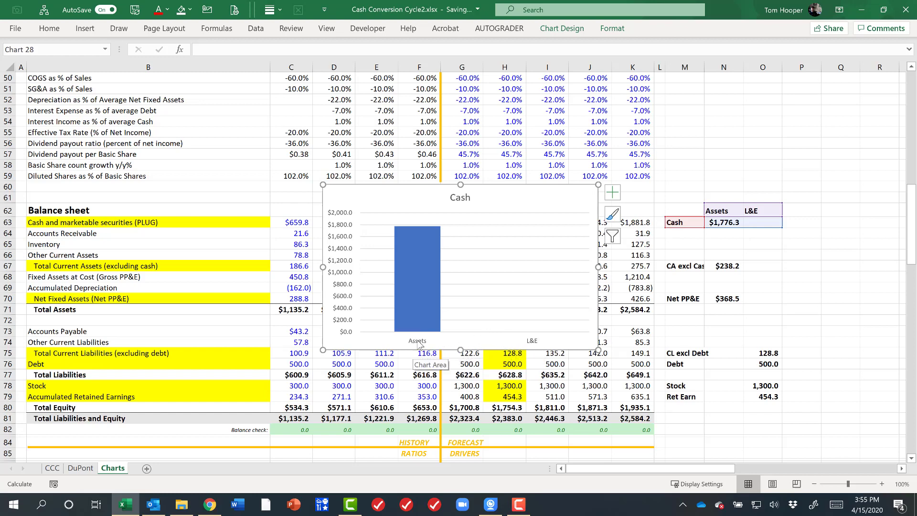
Step: Examine the Cash series formula and the chart's data source settings, closing them without changes
click(427, 277)
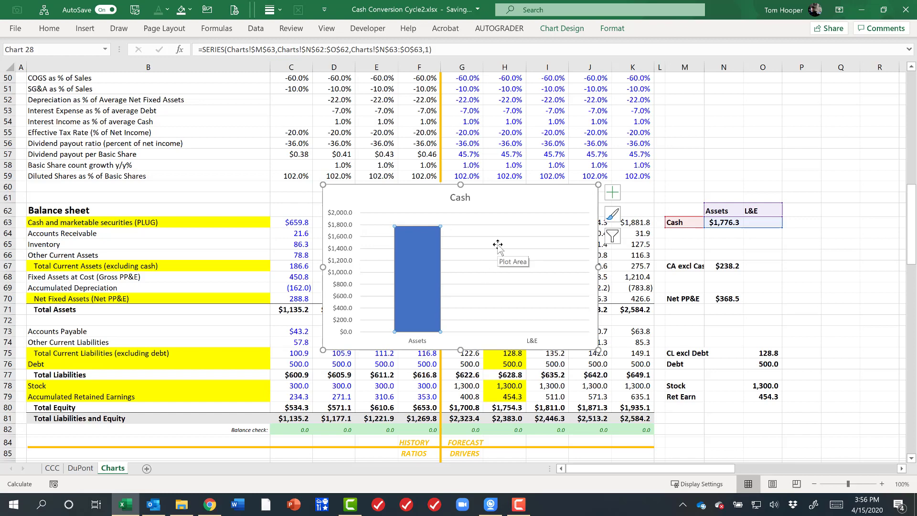
right_click(569, 201)
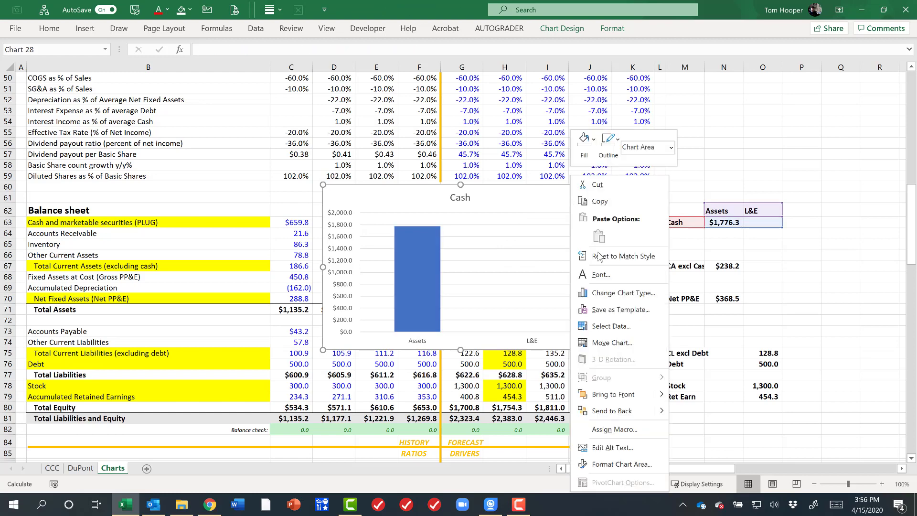
click(611, 329)
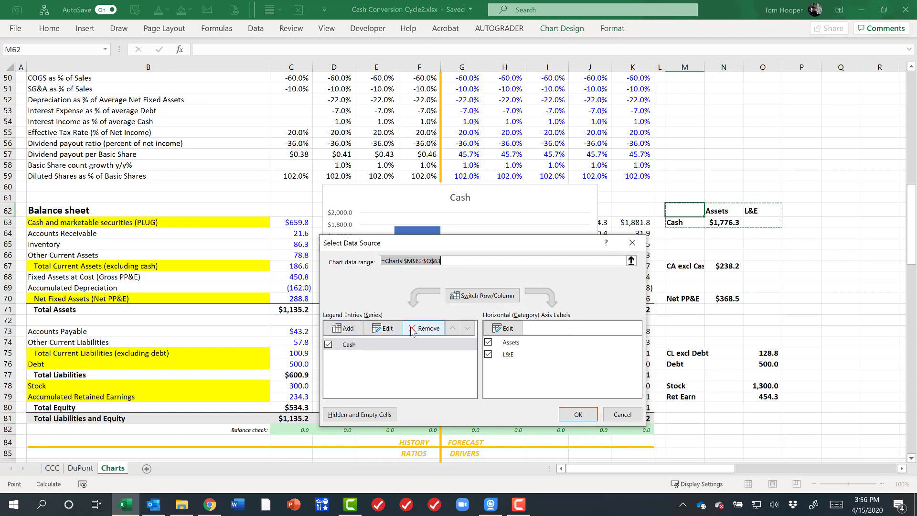
click(622, 415)
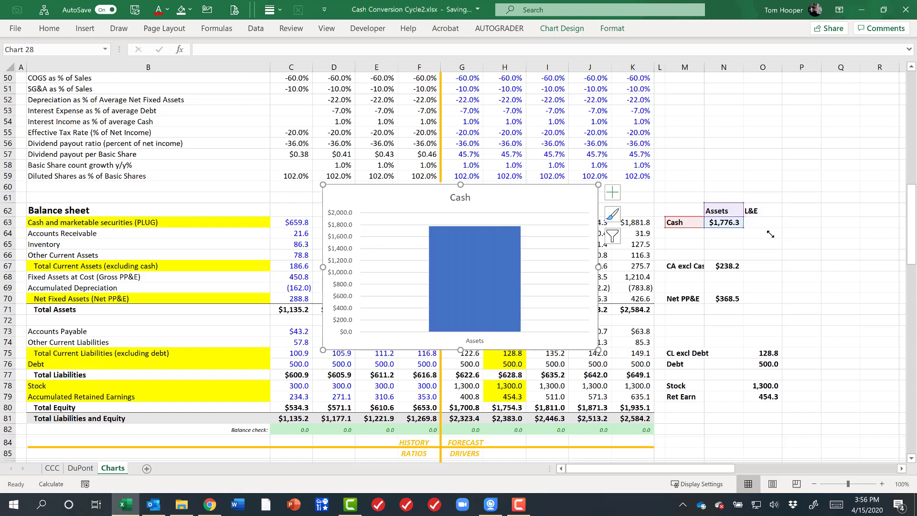
Step: Extend the chart's source range to M62:O69 and check the cell references of the Cash and CA excl Cash series
mouse_move(771, 234)
mouse_down()
mouse_move(773, 224)
mouse_move(773, 278)
mouse_move(781, 281)
mouse_move(780, 226)
mouse_up()
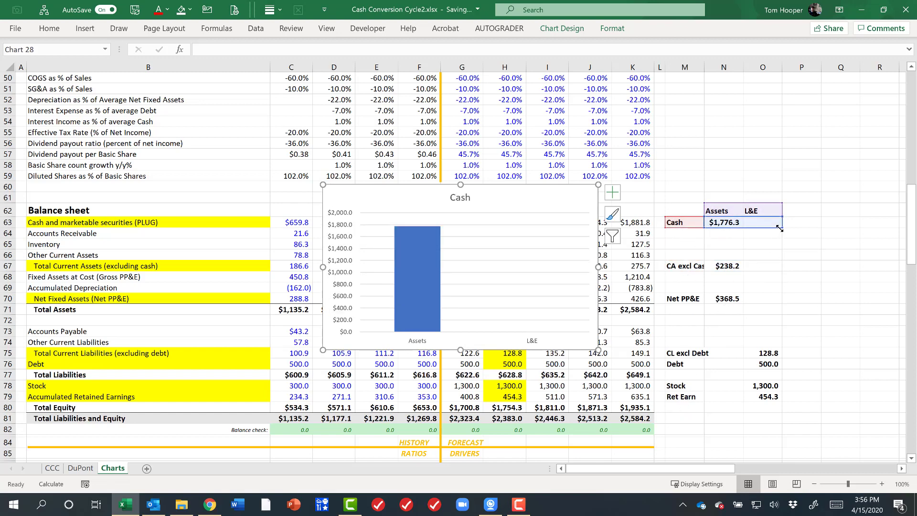
drag(780, 237, 784, 294)
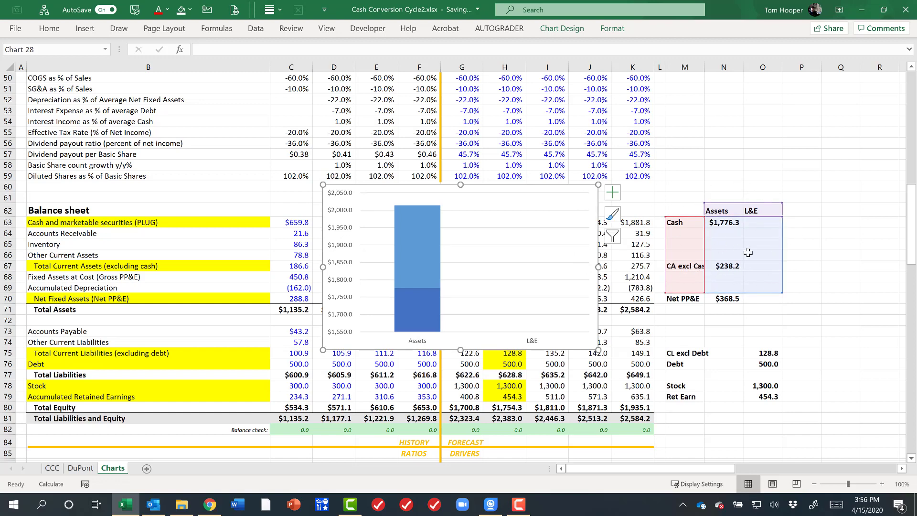
click(422, 315)
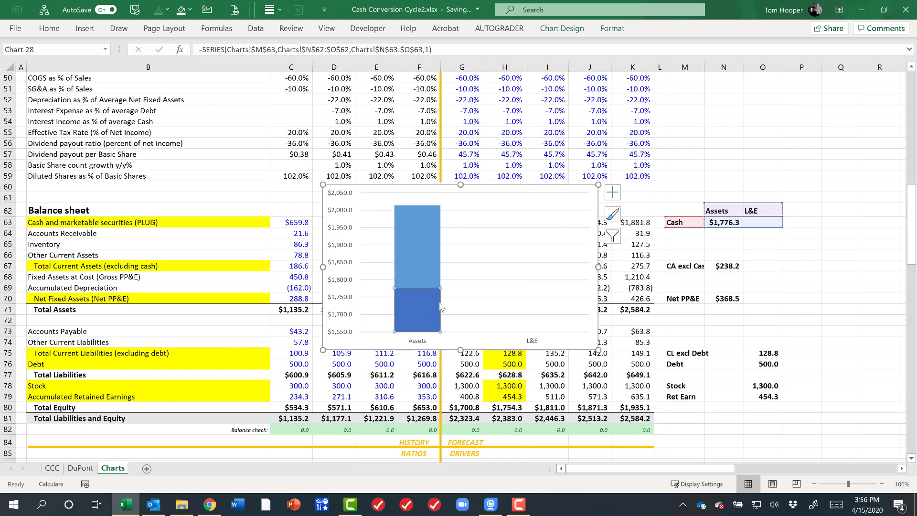
click(425, 251)
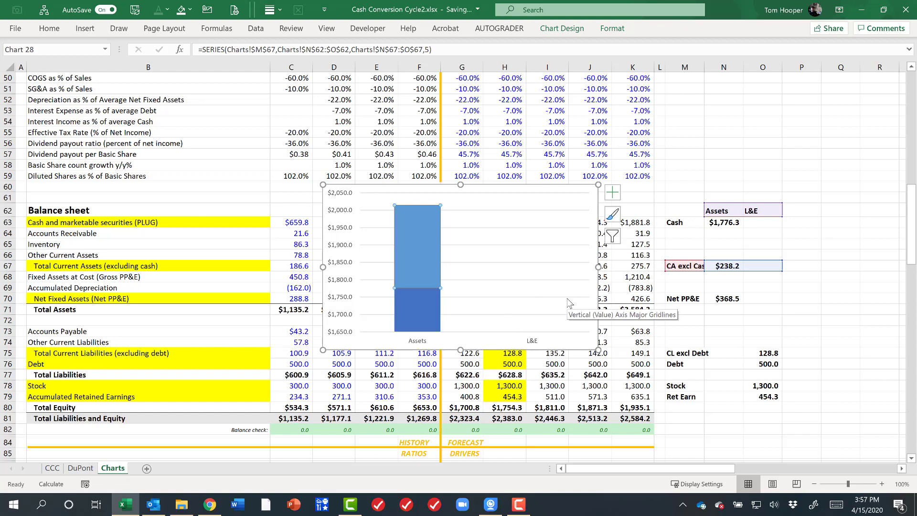
Step: Step back and forth through the chart's series to examine which worksheet rows each one references
click(416, 311)
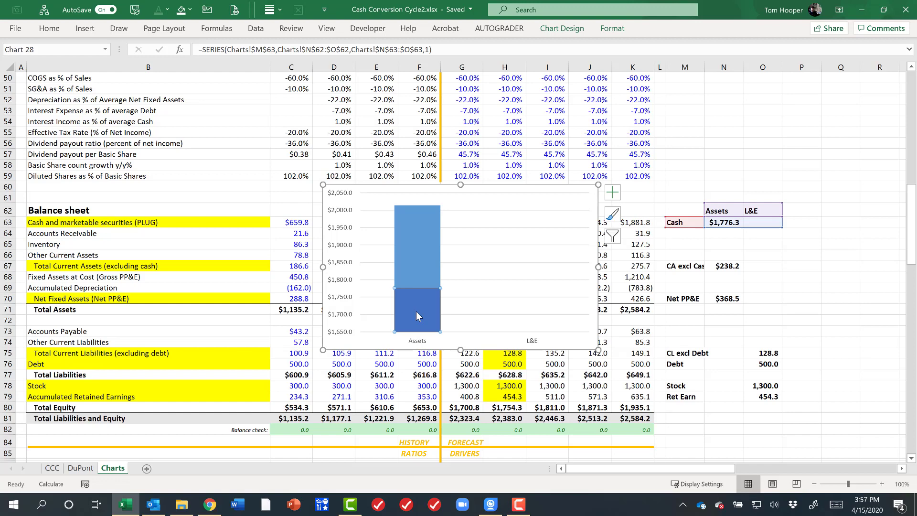
key(Down)
key(Down)
key(Down)
key(Down)
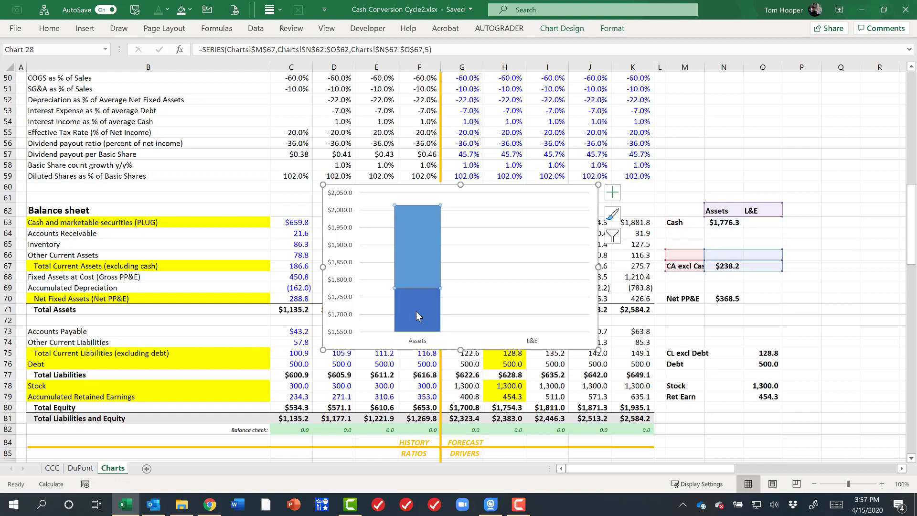
key(Down)
key(Down)
key(Down)
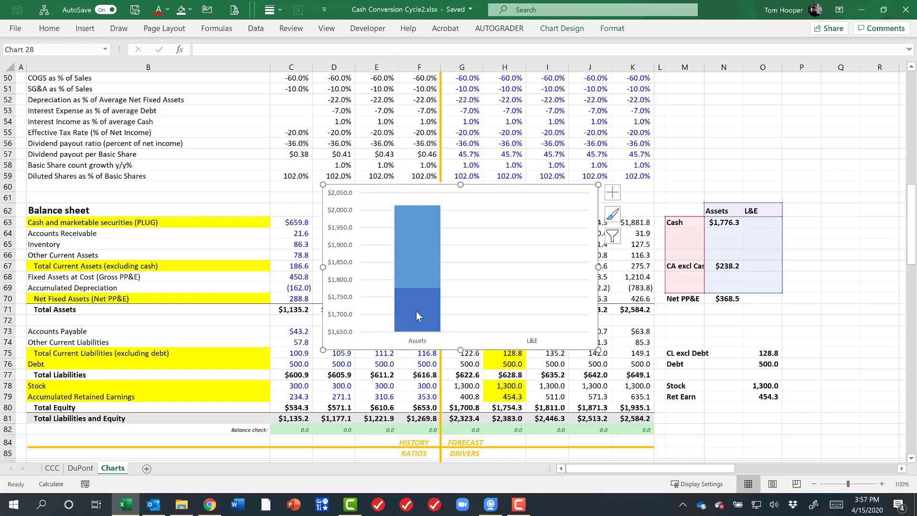
key(Up)
key(Up)
key(Up)
key(Up)
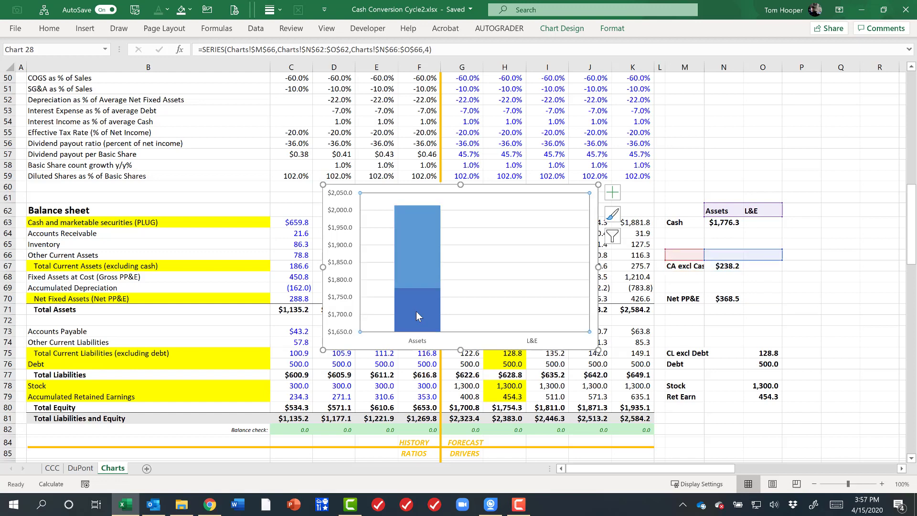
key(Up)
key(Up)
key(Up)
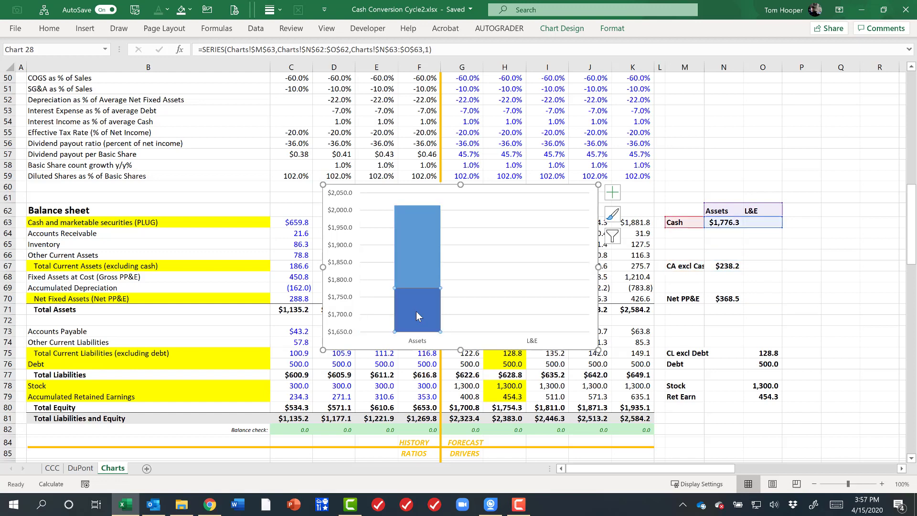
key(Down)
key(Down)
key(Down)
key(Down)
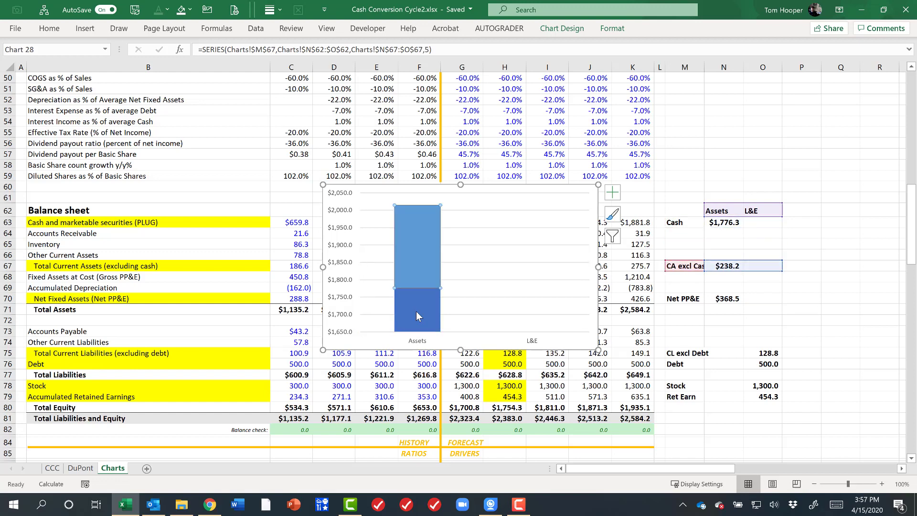
Step: Repoint the row 69 series to Ret Earn (M79, N79:O79) and the row 68 series to Stock (M78, N78:O78)
key(Down)
key(Down)
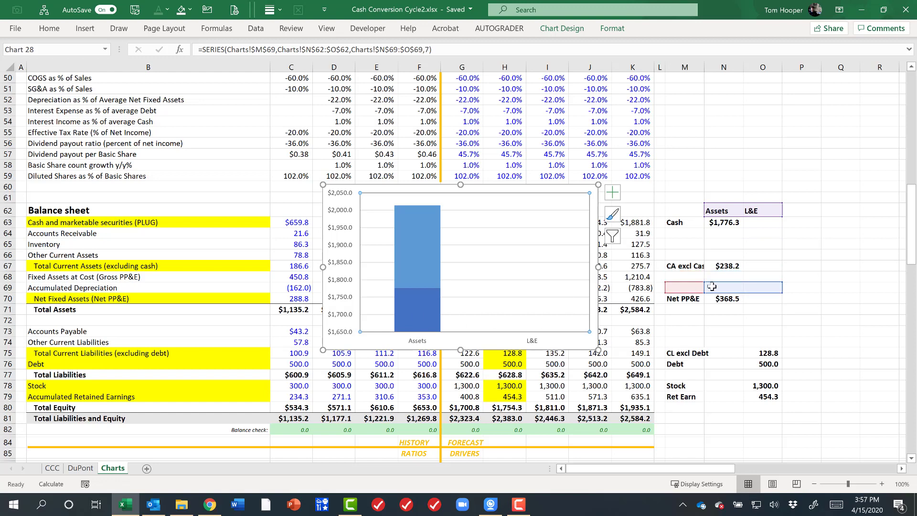
drag(712, 286, 728, 392)
drag(683, 293, 675, 401)
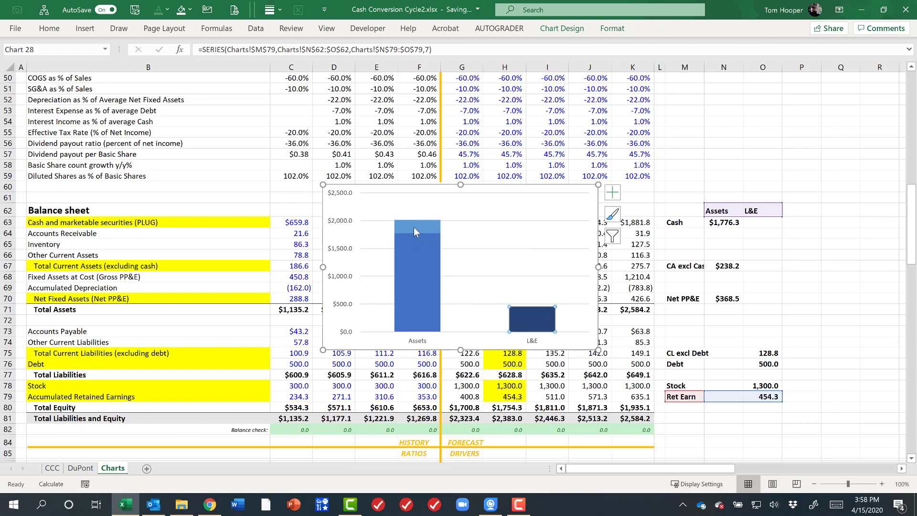
mouse_move(420, 219)
drag(679, 284, 688, 386)
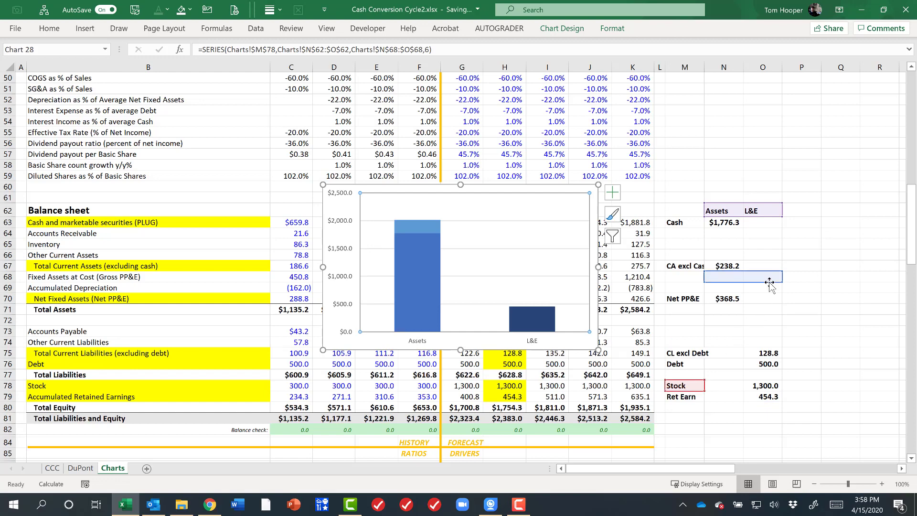
drag(766, 283, 763, 389)
Step: Repoint the row 67 series to Debt (M76, N76:O76) and the row 66 series to CL excl Debt (M75, N75:O75)
key(ctrl+Down)
drag(680, 272, 686, 366)
drag(764, 272, 764, 366)
key(ctrl+Down)
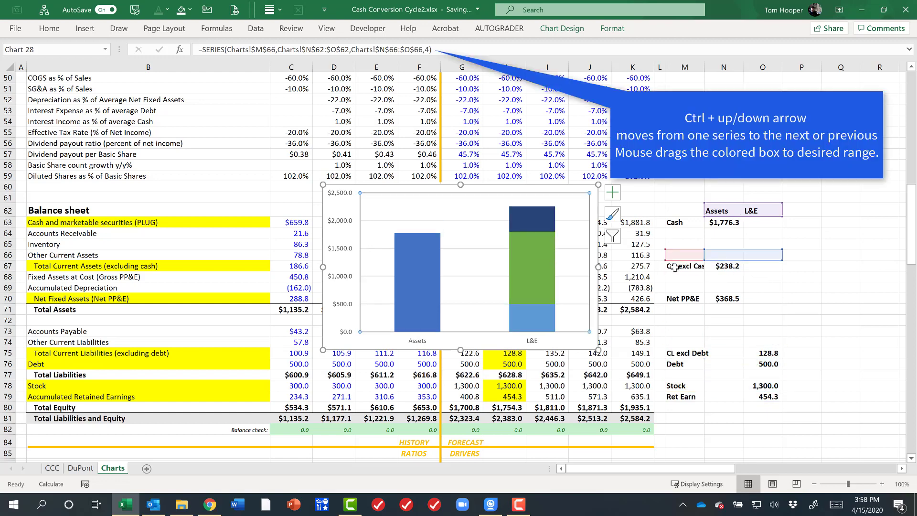
drag(687, 260, 687, 358)
drag(764, 260, 764, 358)
Step: Repoint the row 65 series to Net PP&E (M70, N70:O70) and the row 64 series to CA excl Cash (M67, N67:O67)
key(ctrl+Up)
drag(689, 249, 688, 304)
drag(765, 249, 765, 304)
key(ctrl+Up)
drag(687, 239, 687, 272)
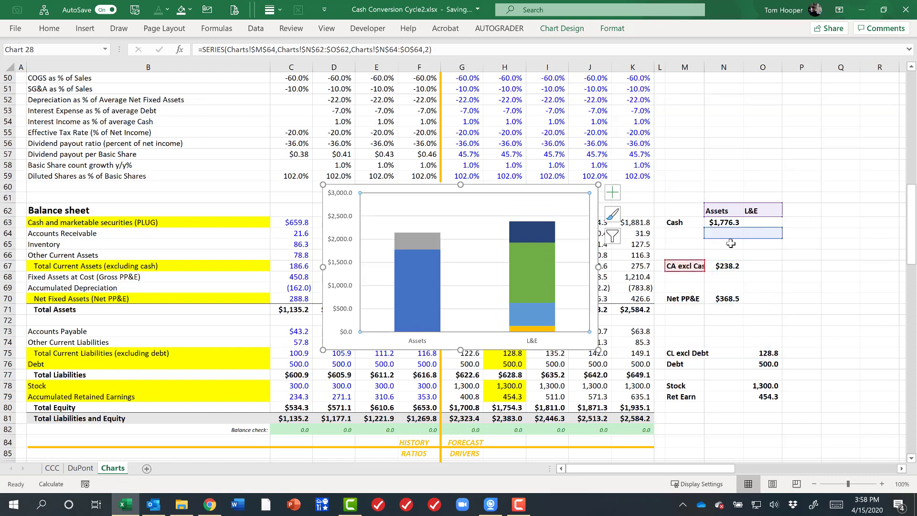
drag(763, 239, 763, 272)
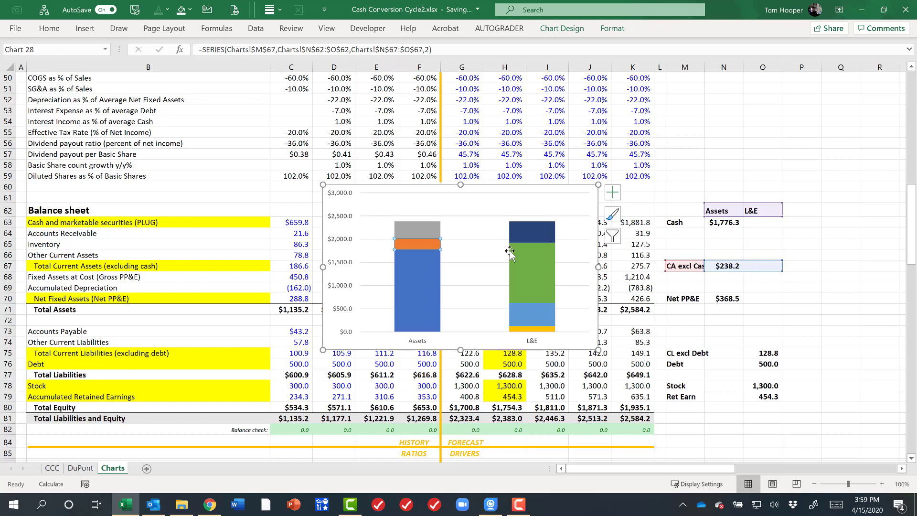
Step: Check the cell references of the chart's series from Ret Earn down to CA excl Cash
click(532, 267)
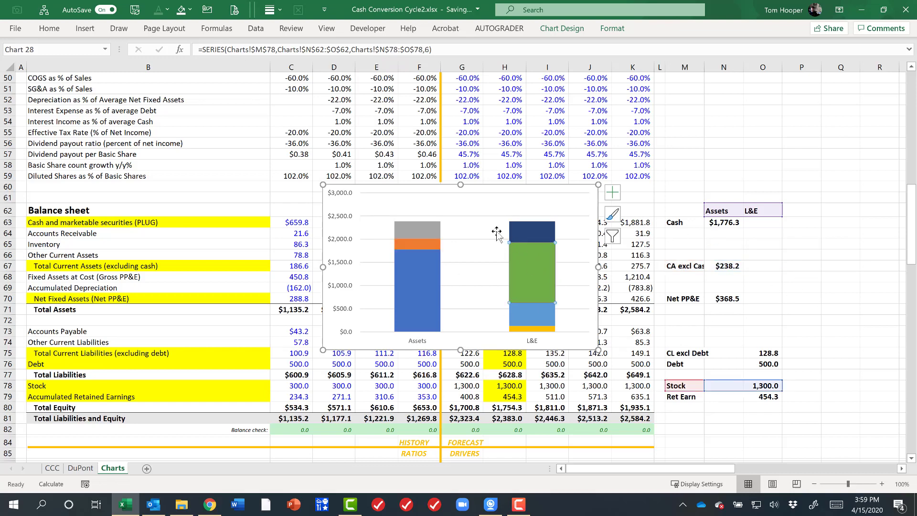
click(523, 228)
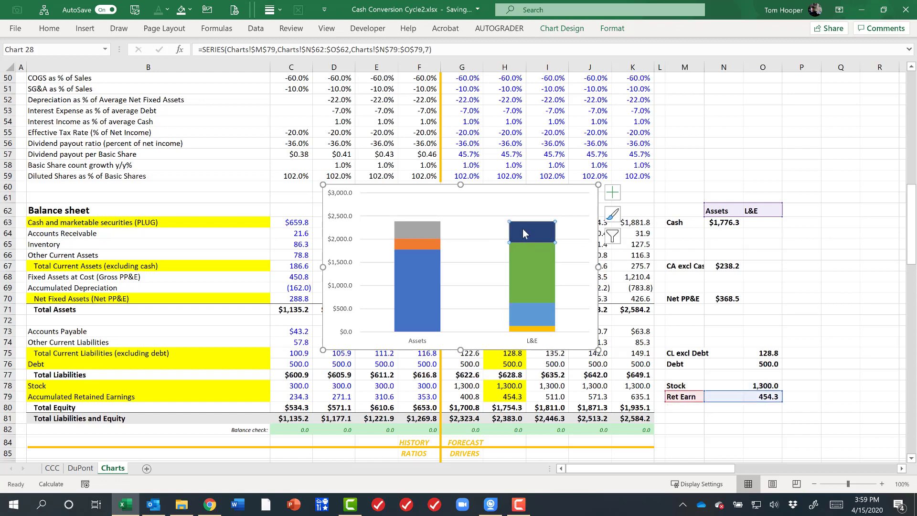
key(Down)
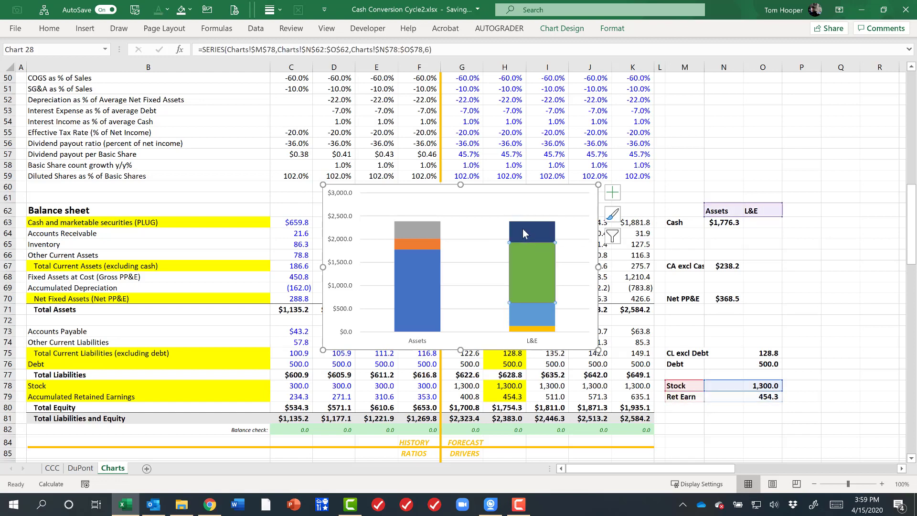
key(Down)
key(Down)
key(Down)
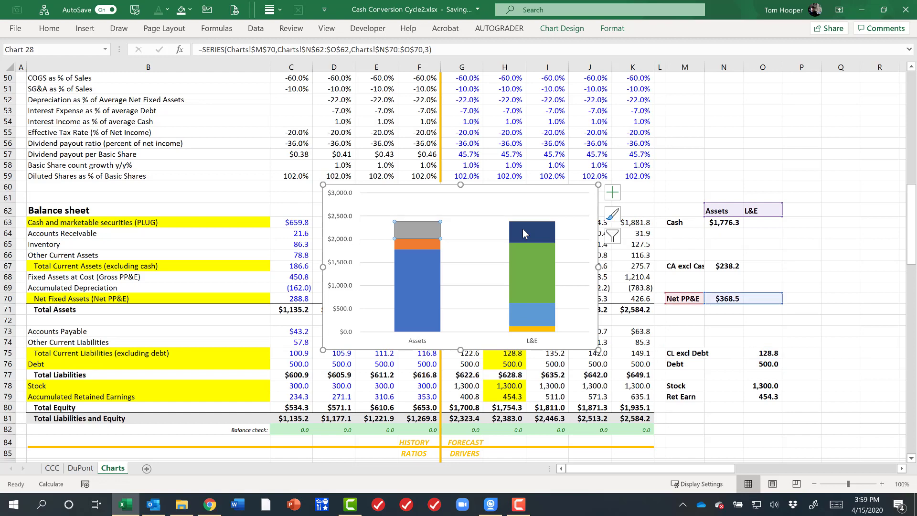
key(Down)
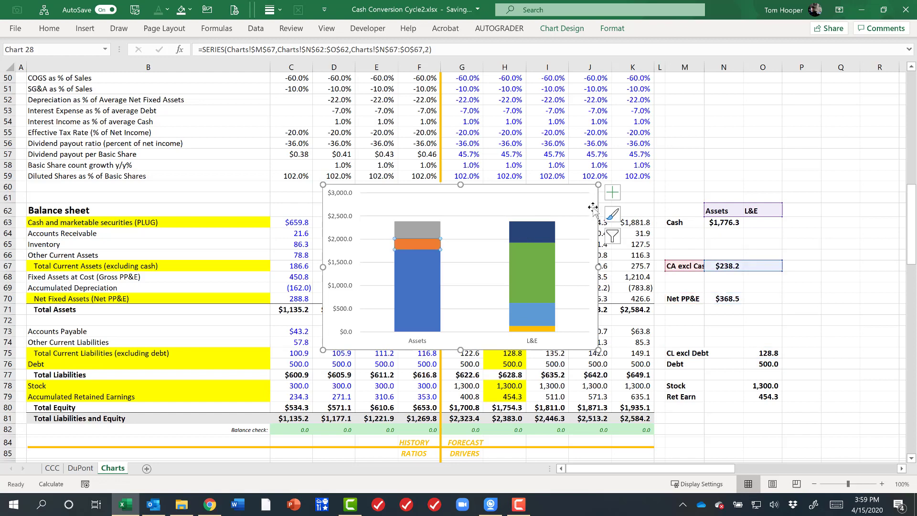
Step: Examine the Cash, Net PP&E, Ret Earn and Stock series and the ranges highlighted for the Cash series
click(330, 330)
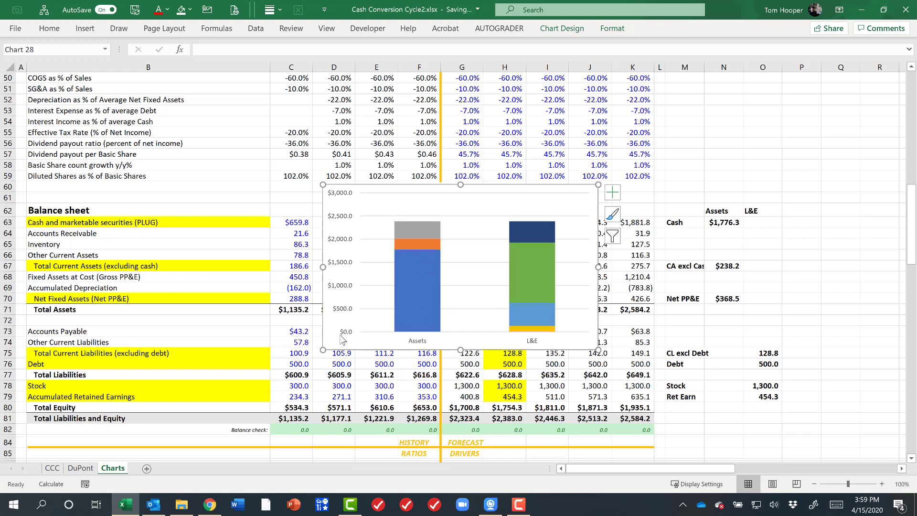
click(408, 289)
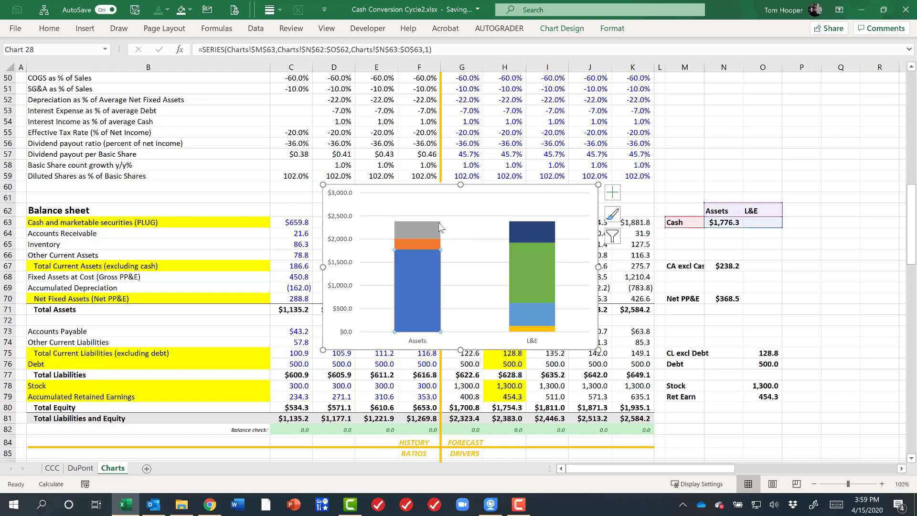
click(422, 228)
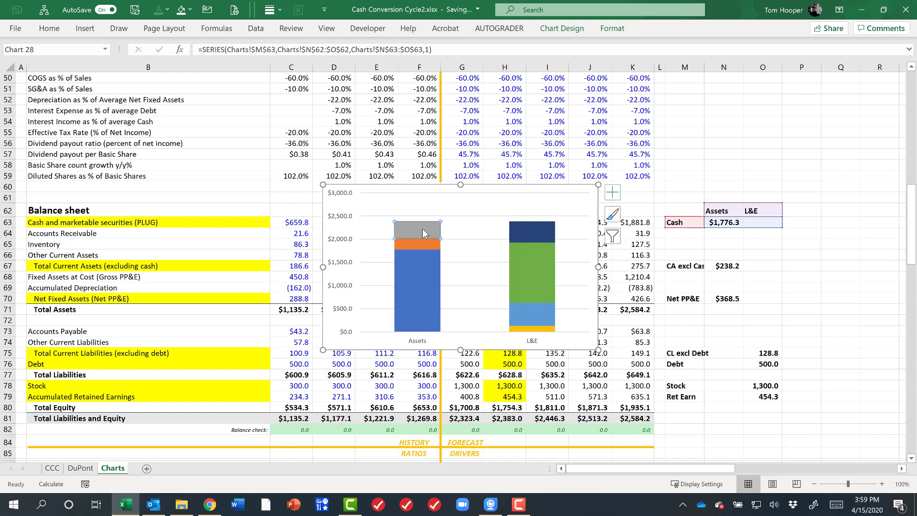
click(544, 228)
click(527, 272)
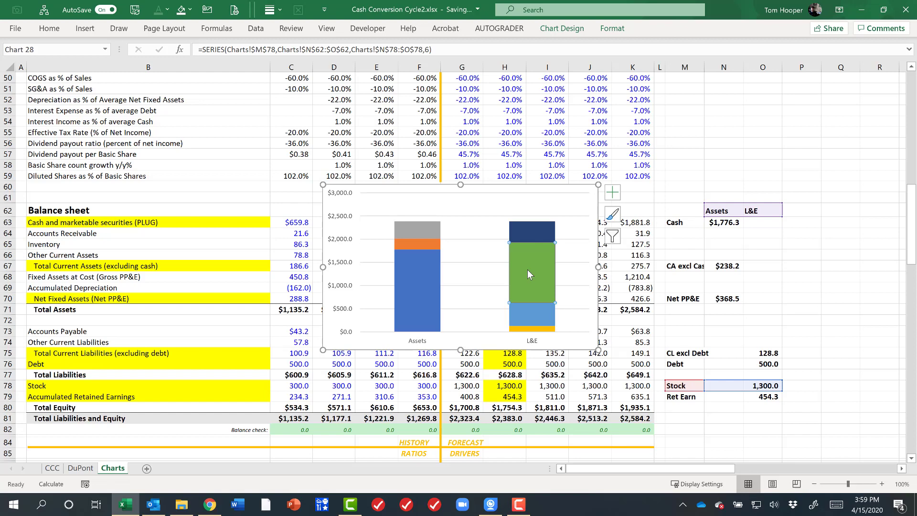
right_click(587, 202)
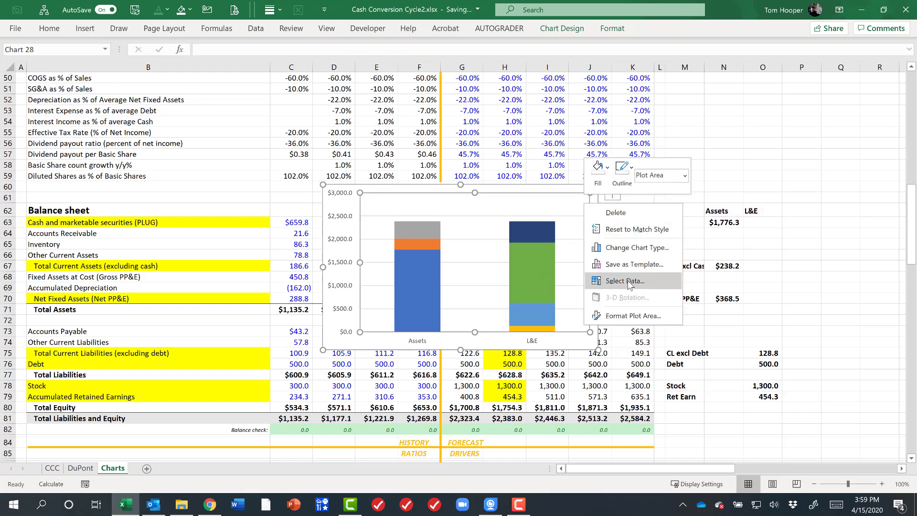
key(Escape)
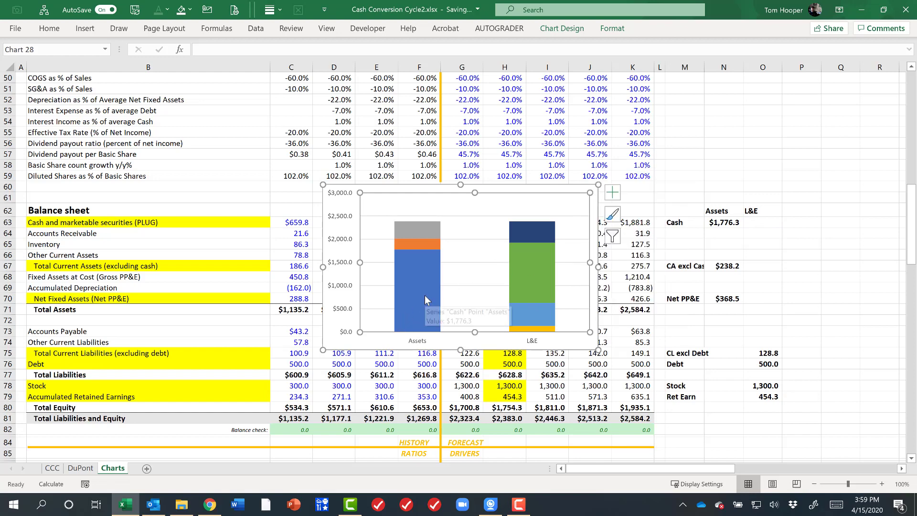
click(426, 295)
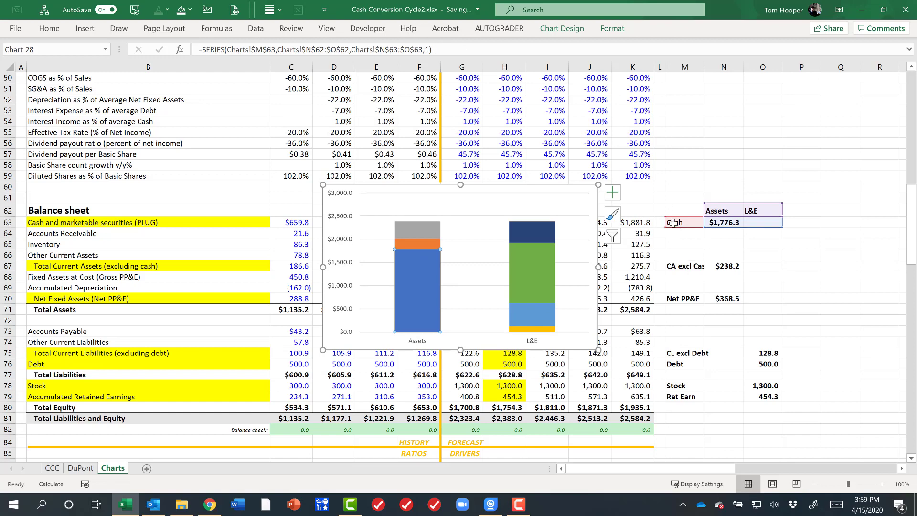
drag(779, 224, 783, 226)
Step: Enter a trial formula in O55 that sums O52:O54
click(768, 111)
key(Down)
key(Down)
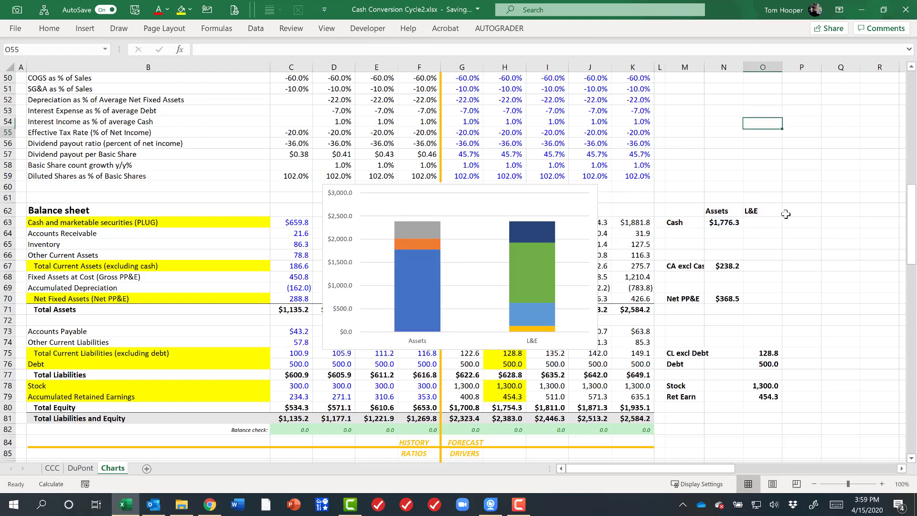
text(=sum()
key(Up)
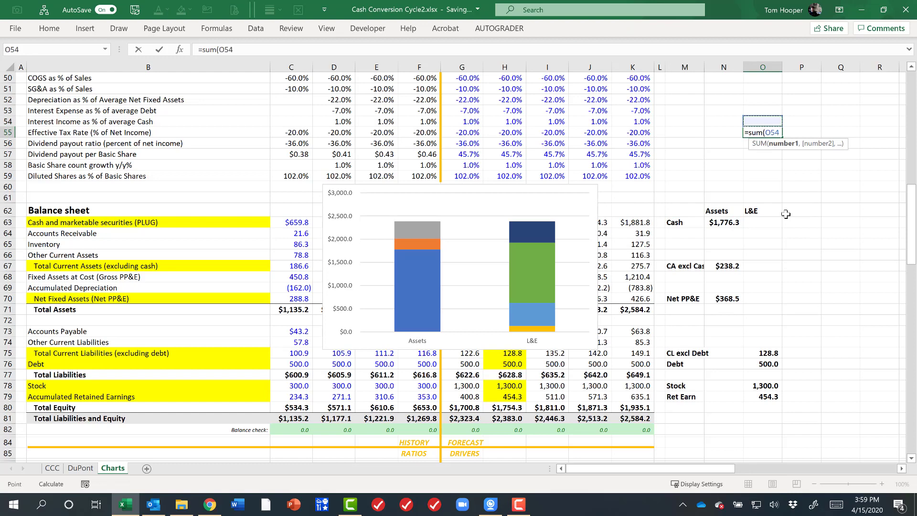
key(shift+Up)
key(shift+Up)
key(Return)
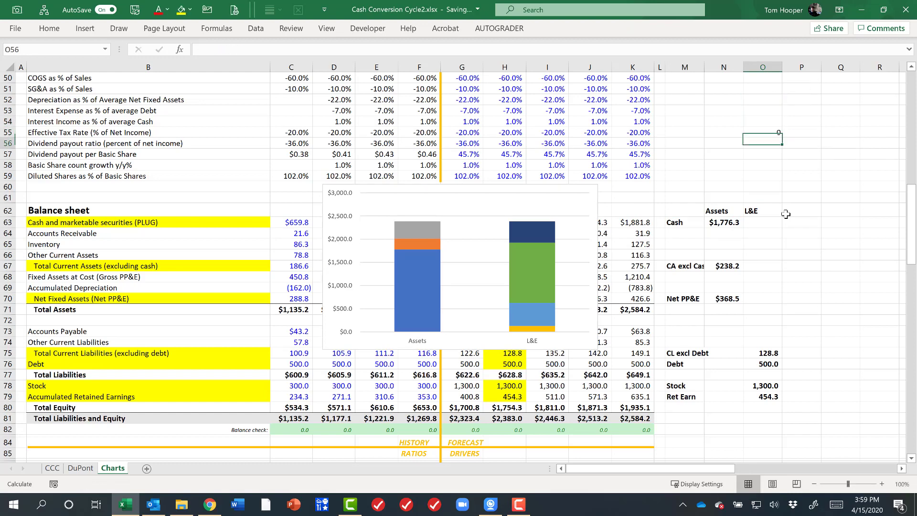
Step: Reopen the O55 formula for editing and try resizing its highlighted reference range
key(Up)
click(234, 49)
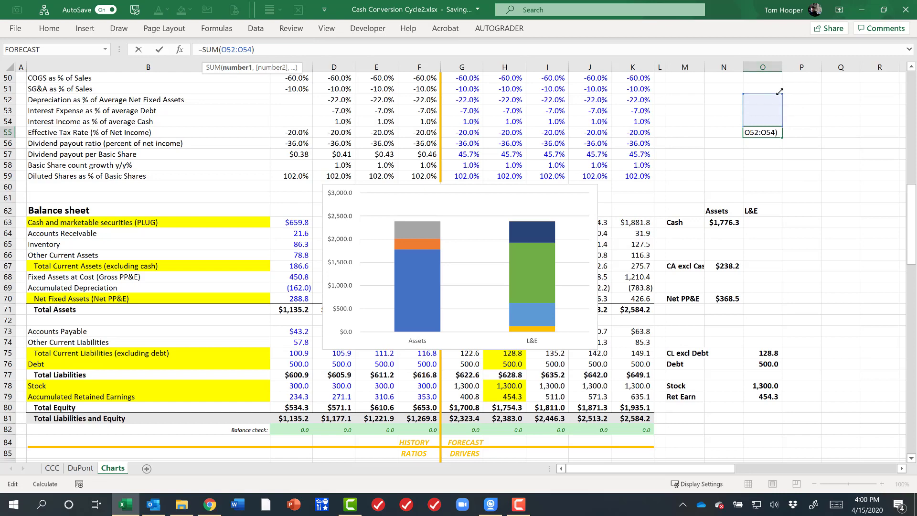
mouse_move(782, 100)
mouse_down()
mouse_move(781, 117)
mouse_move(778, 91)
mouse_up()
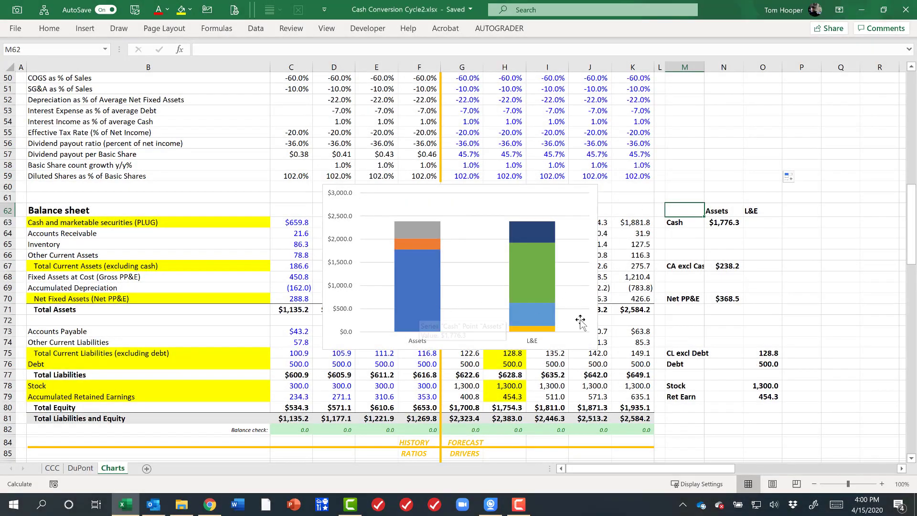
Step: Add a legend to the stacked column chart
click(590, 209)
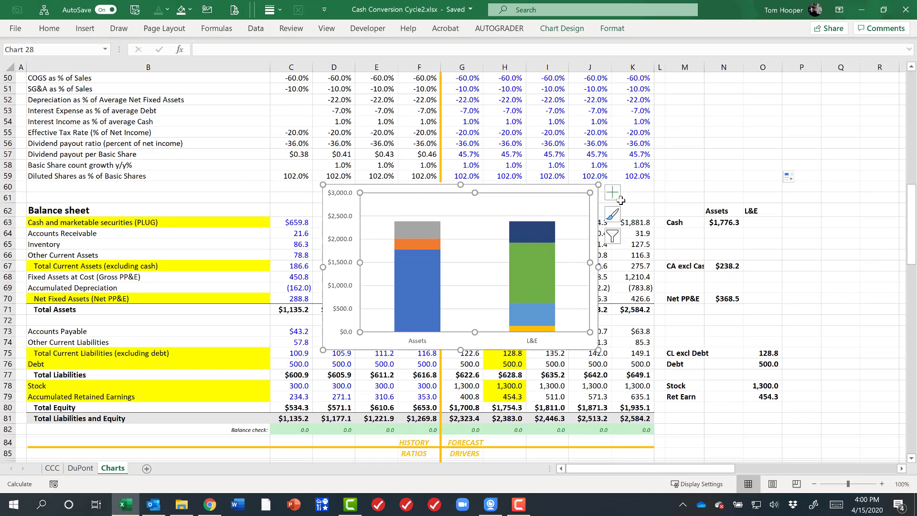
click(614, 193)
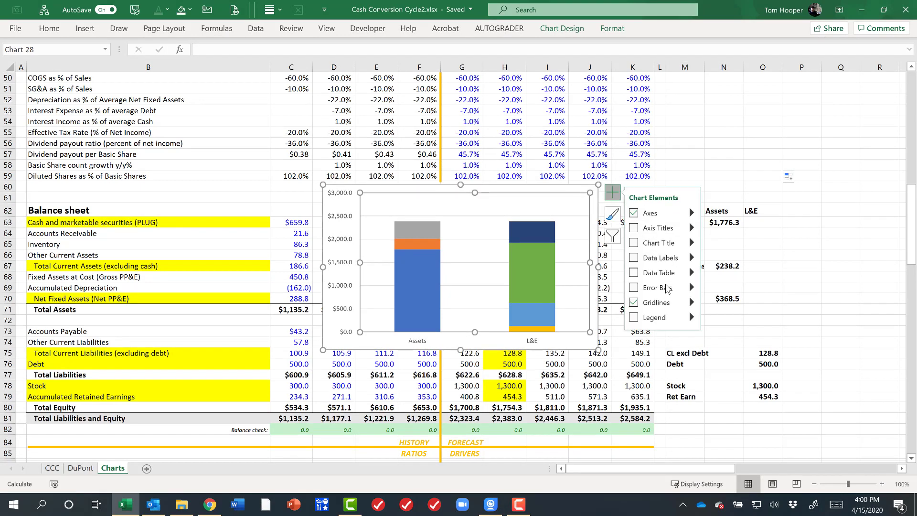
click(663, 320)
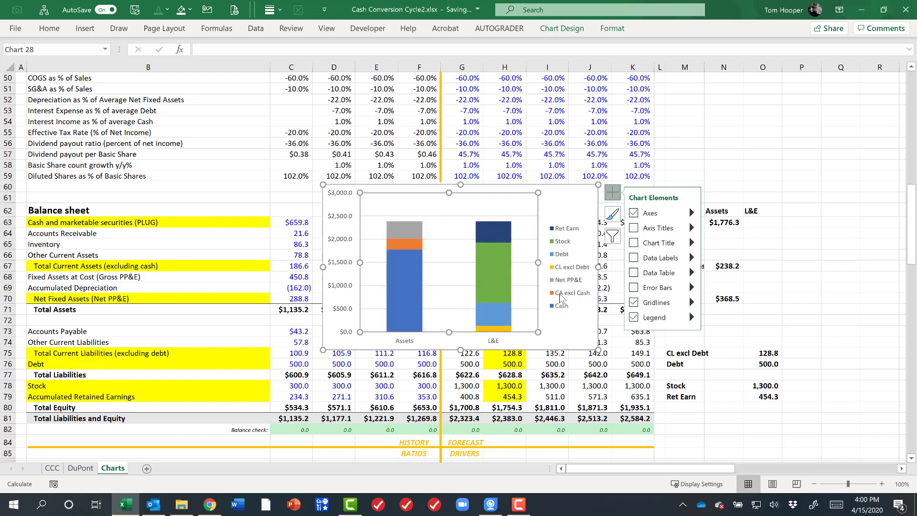
Step: Add a data label to the Cash series showing only its series name, and move the label to the right of the Assets column
click(404, 294)
right_click(405, 294)
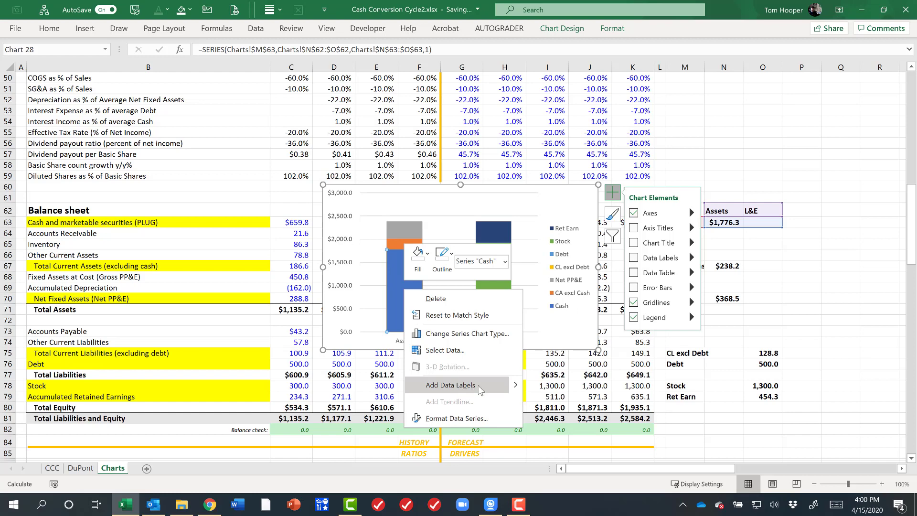
click(458, 388)
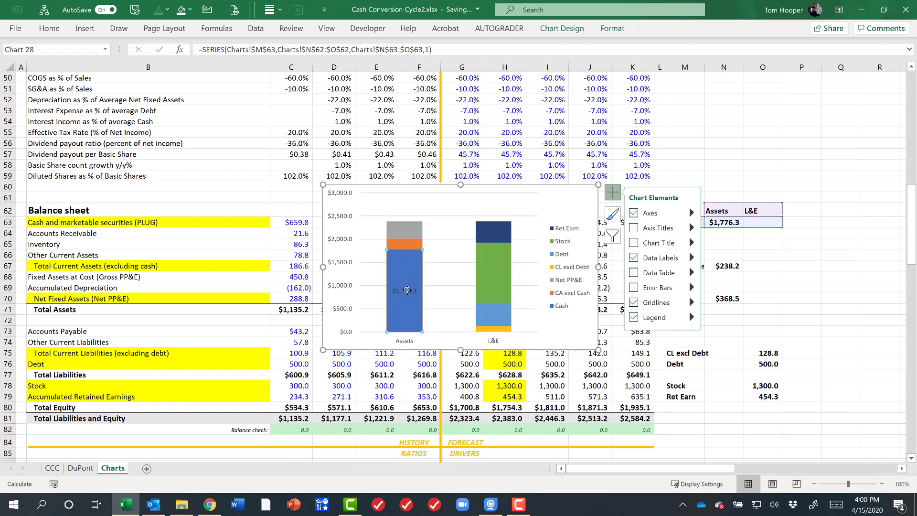
click(407, 291)
right_click(407, 291)
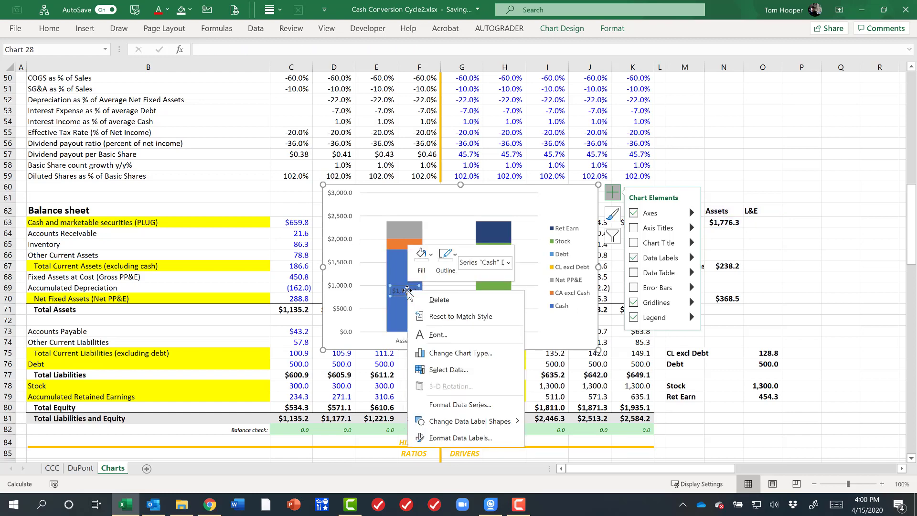
click(460, 440)
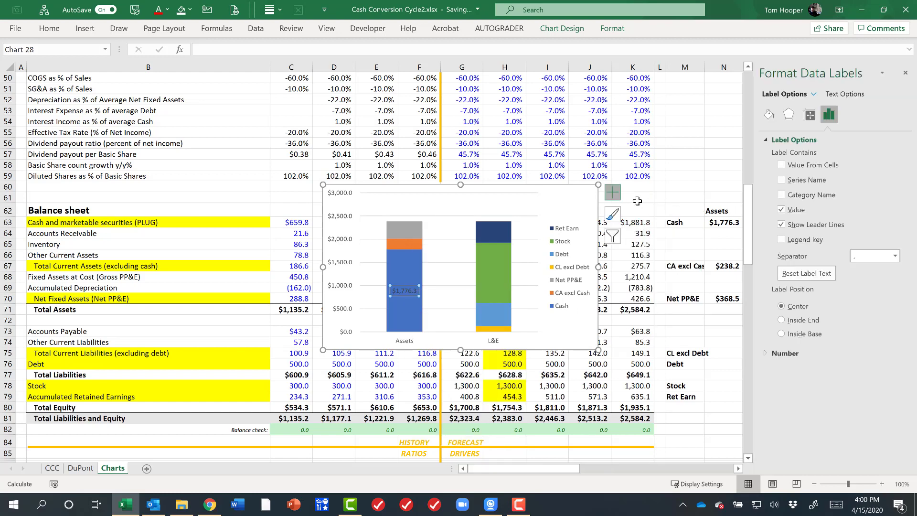
click(807, 180)
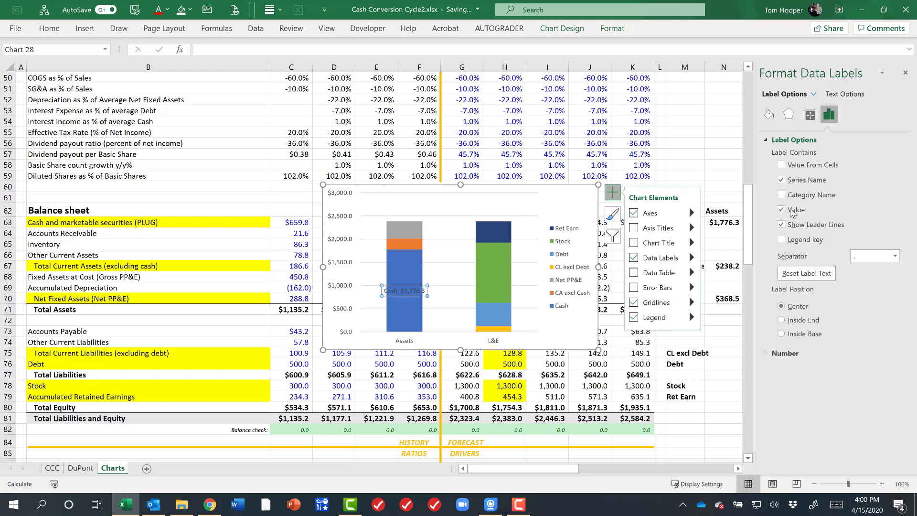
click(791, 212)
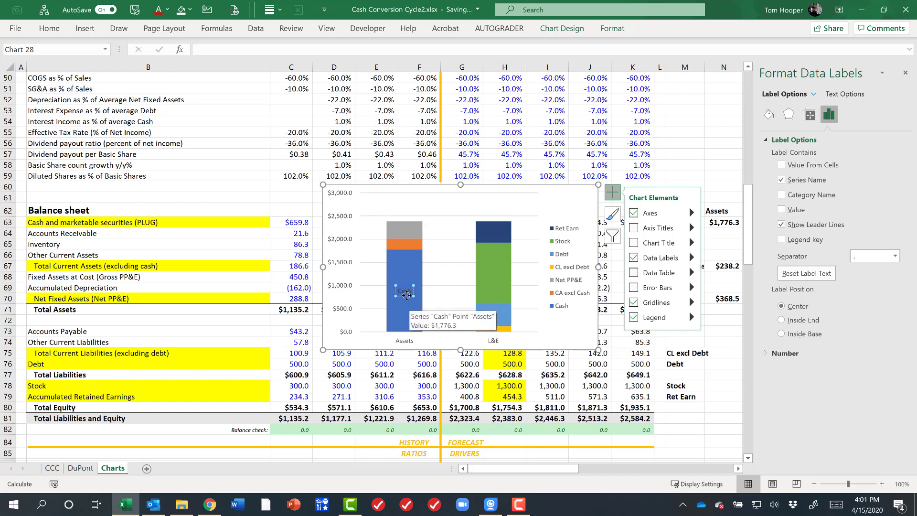
click(415, 296)
drag(423, 297, 445, 297)
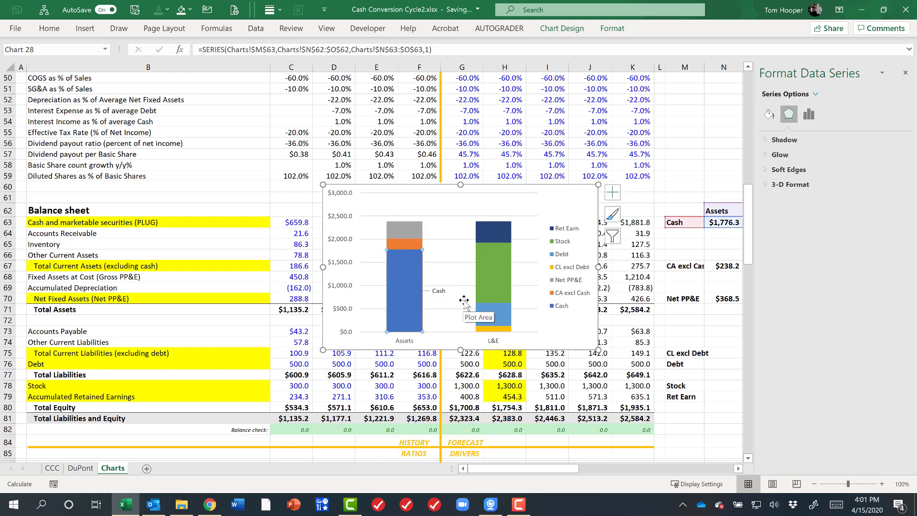
Step: Label the Stock series with its series name instead of the value, keeping leader lines, and place the label beside the L&E column
right_click(496, 275)
click(530, 370)
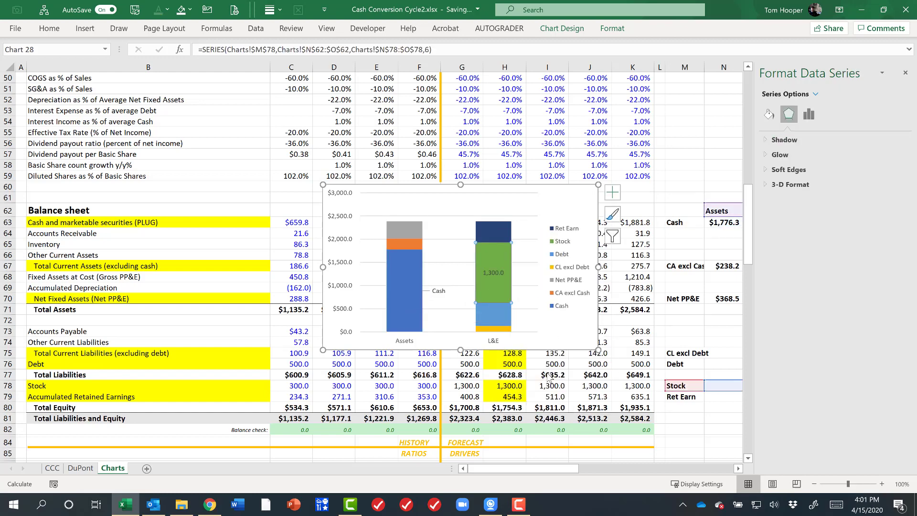
click(497, 273)
right_click(489, 268)
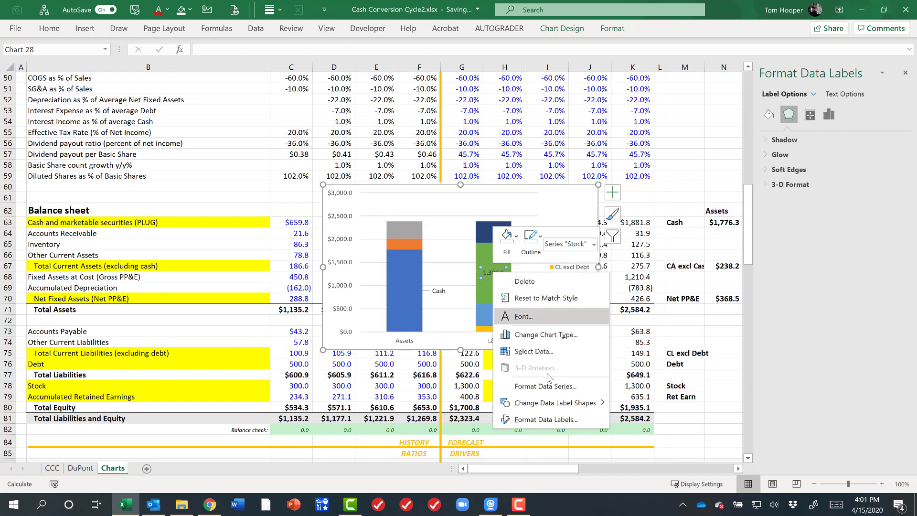
click(535, 422)
click(782, 179)
click(782, 210)
click(782, 225)
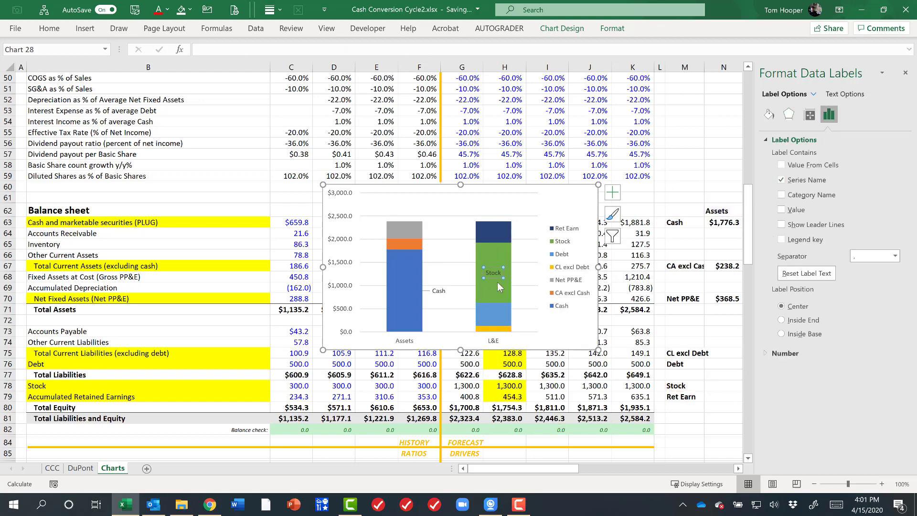
click(782, 225)
click(493, 273)
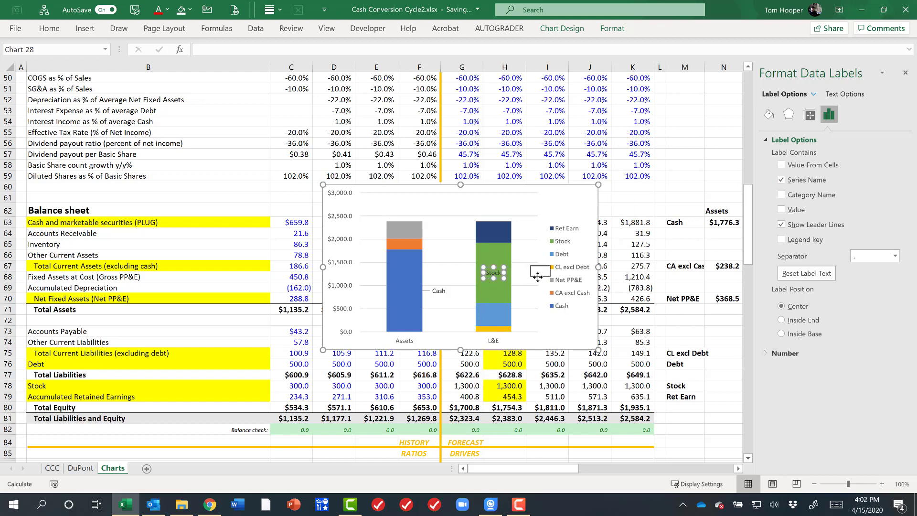
drag(533, 279, 560, 282)
Step: Label the Debt series with its series name instead of the value and place it beside the L&E column with a leader line
click(497, 317)
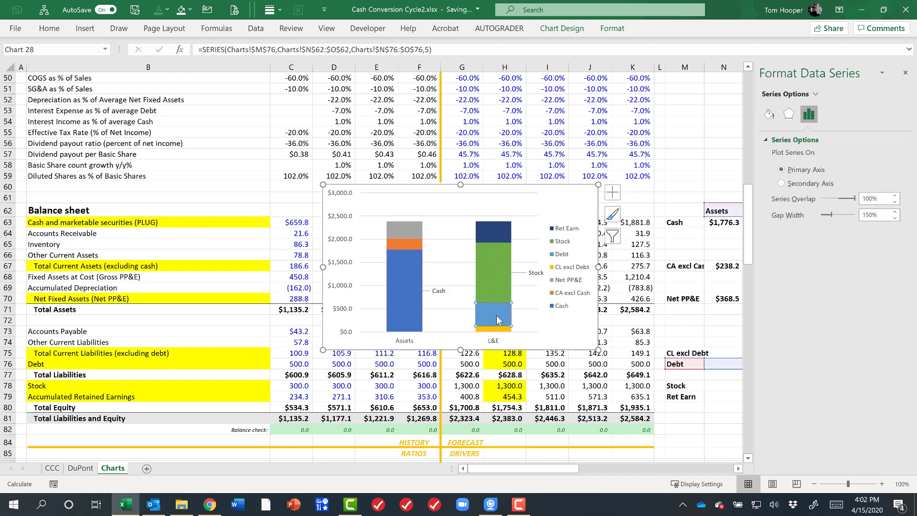
right_click(497, 317)
click(530, 412)
click(493, 315)
right_click(493, 314)
click(546, 466)
click(797, 180)
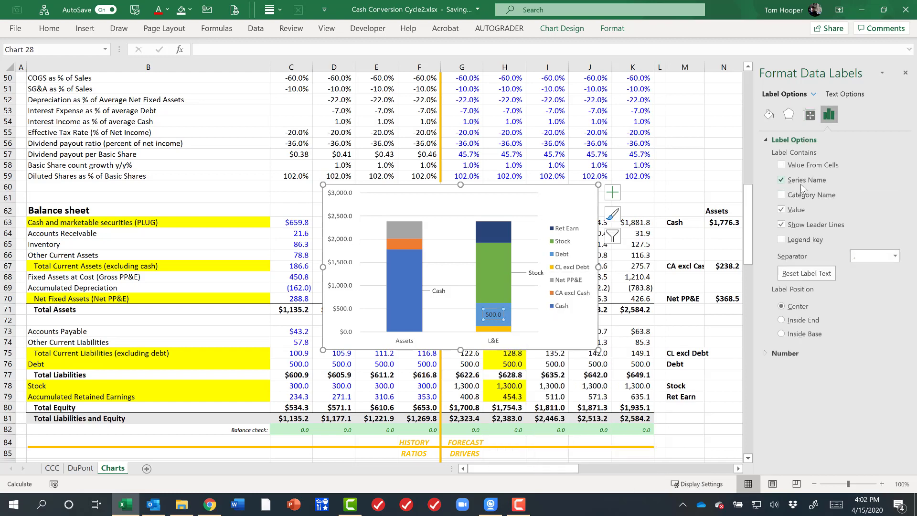
click(793, 209)
drag(499, 320, 542, 320)
click(782, 213)
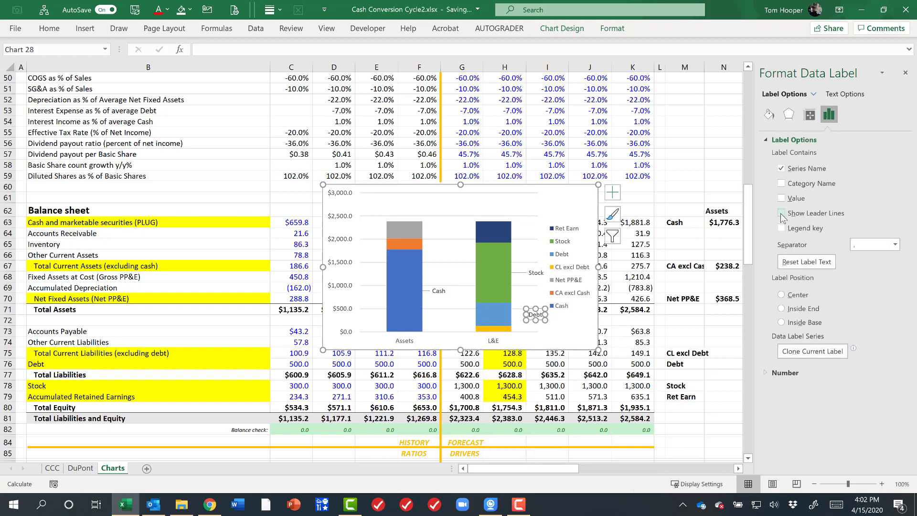
Step: Remove the legend from the stacked column chart
click(573, 272)
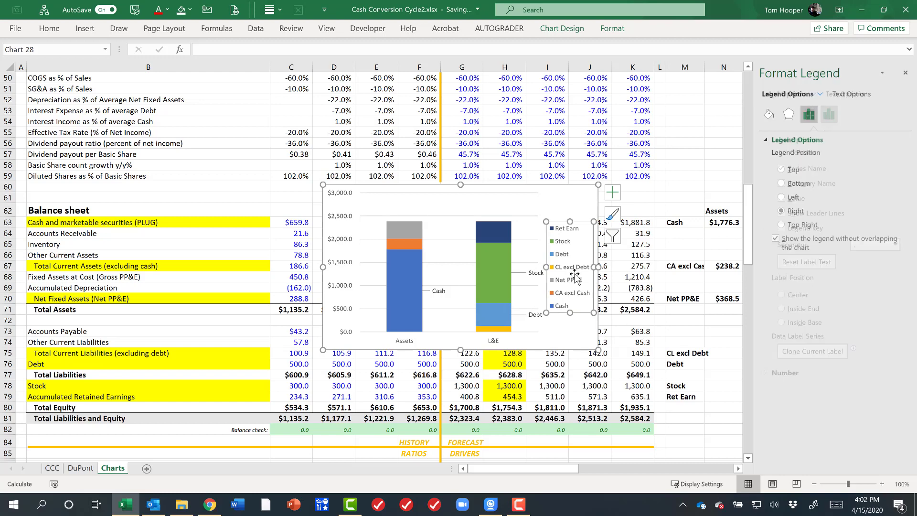
right_click(573, 272)
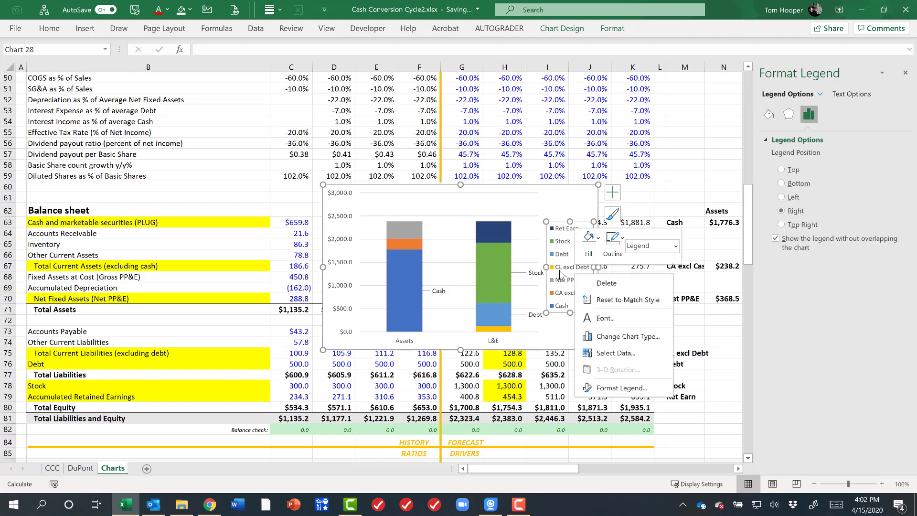
key(Escape)
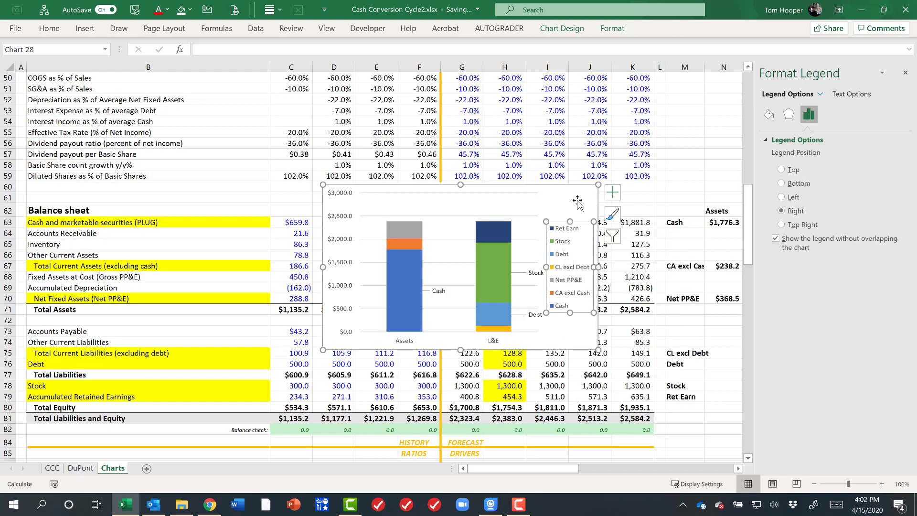
click(615, 193)
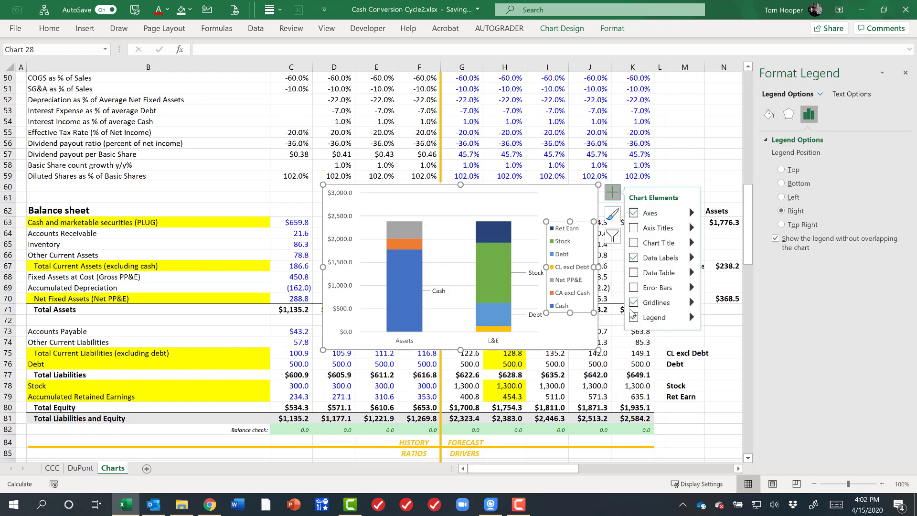
click(634, 318)
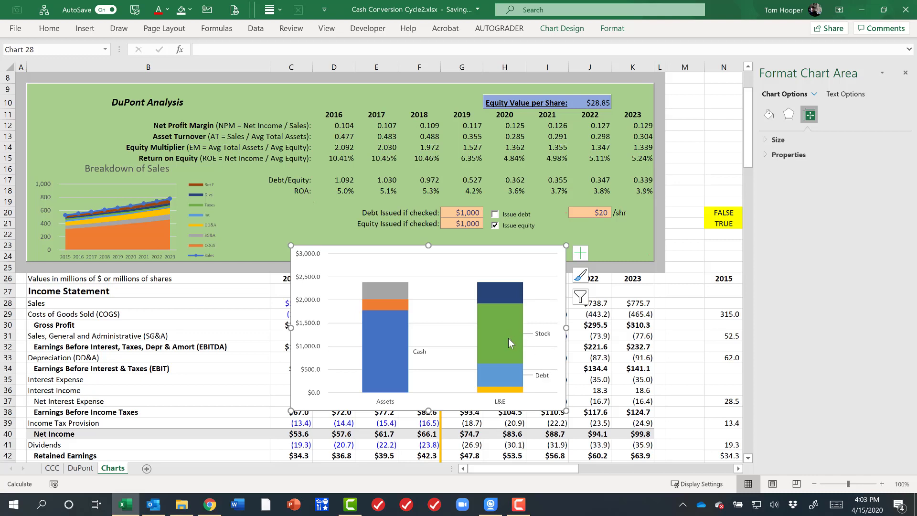
Step: Test the chart by disabling the equity issue, enabling the debt issue, and enabling the equity issue again
click(509, 231)
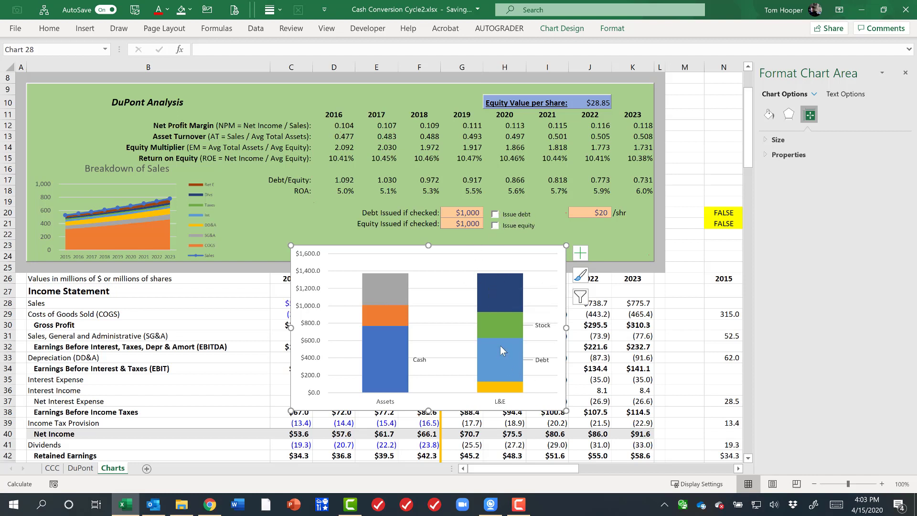
click(504, 219)
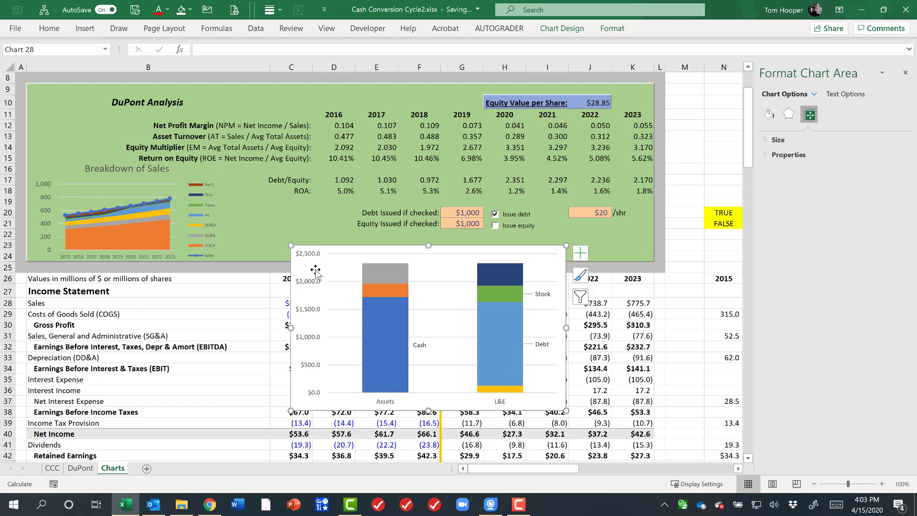
click(496, 226)
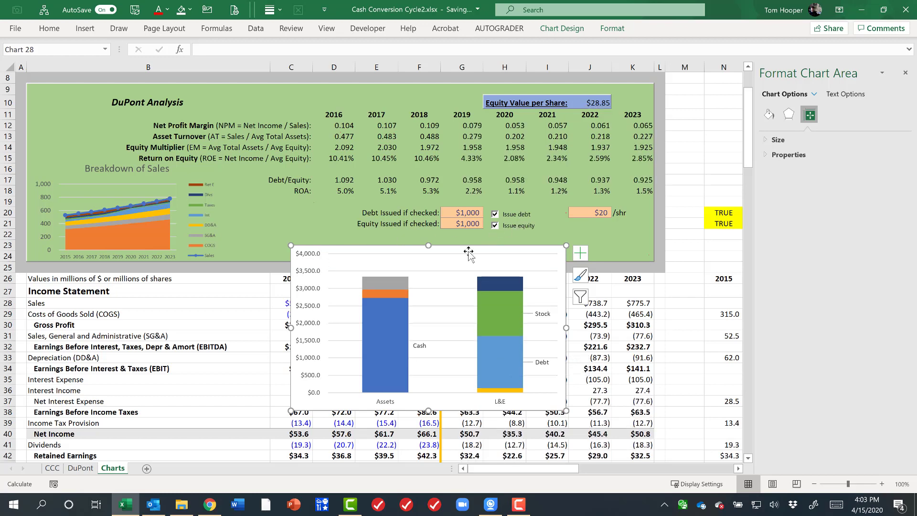
Step: Fix the chart's vertical axis bounds at a minimum of 0 and a maximum of 3500
right_click(312, 276)
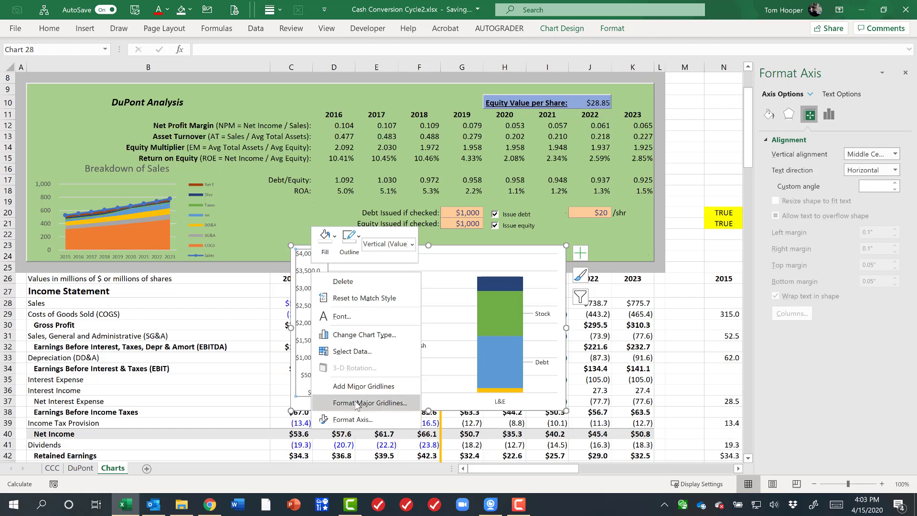
click(353, 419)
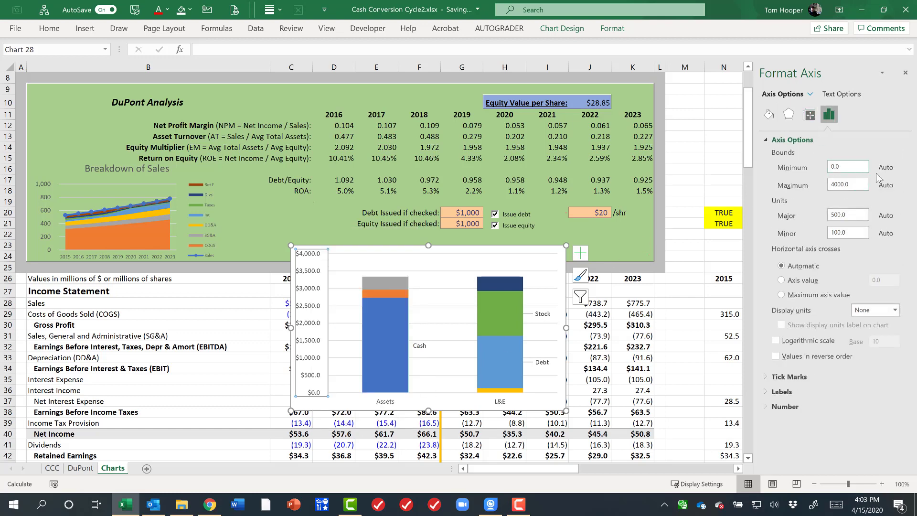
click(845, 169)
key(Return)
click(843, 183)
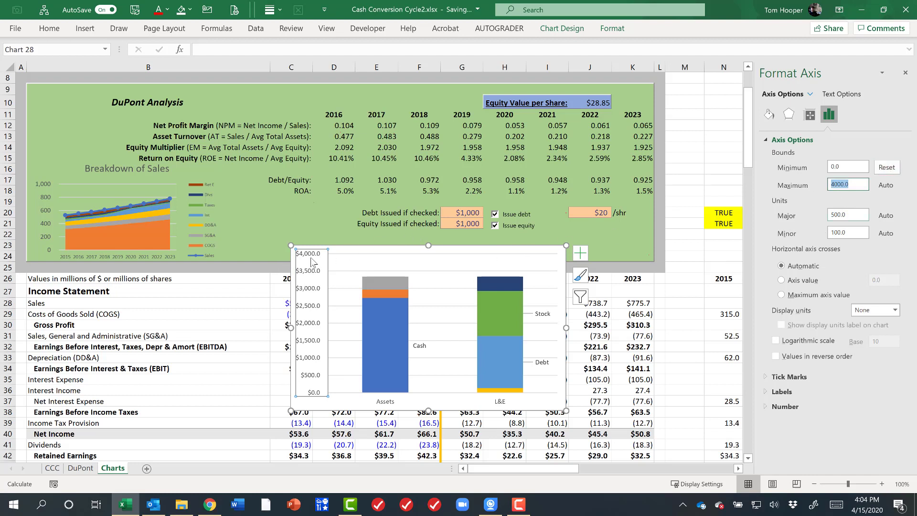
text(35)
key(Return)
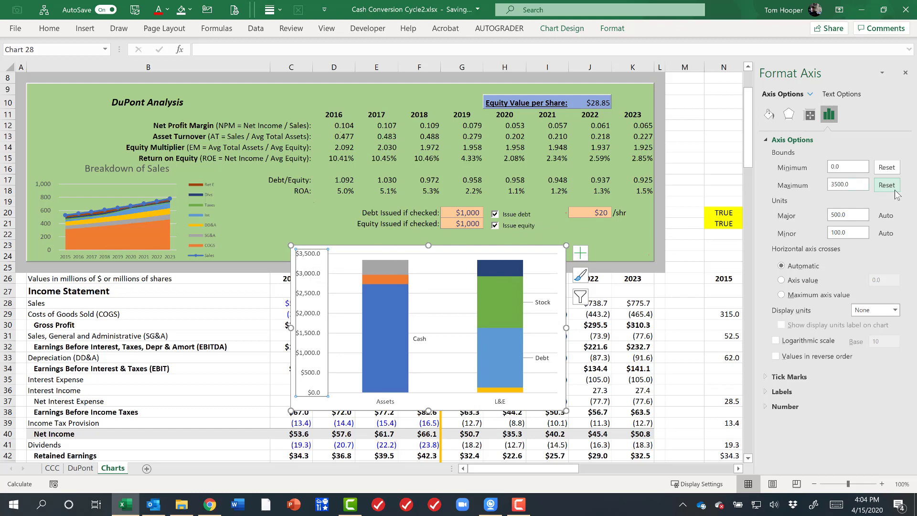
Step: Turn off both the equity and debt issue options to check the chart against the fixed axis
click(497, 227)
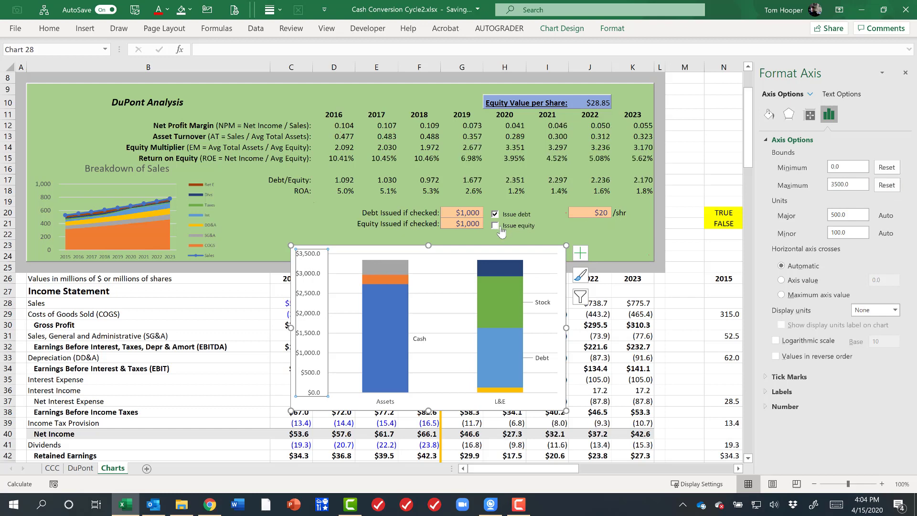
click(496, 214)
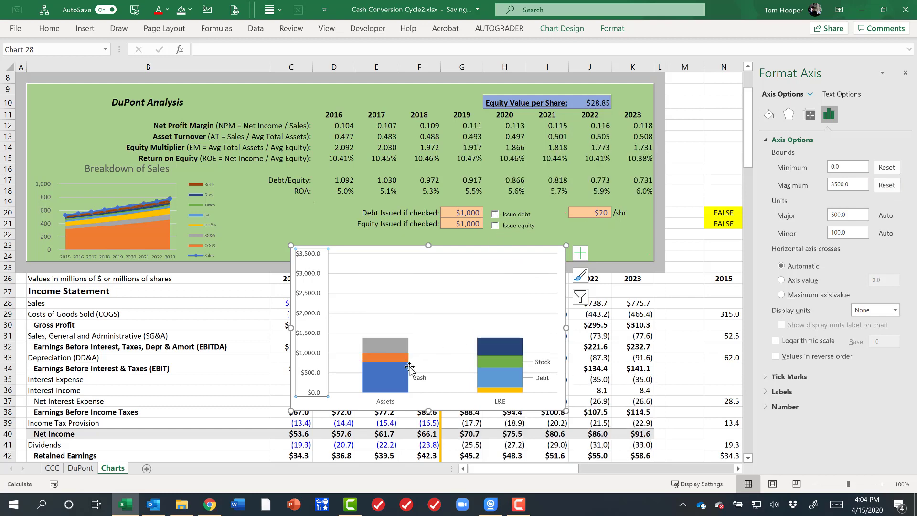
mouse_move(518, 388)
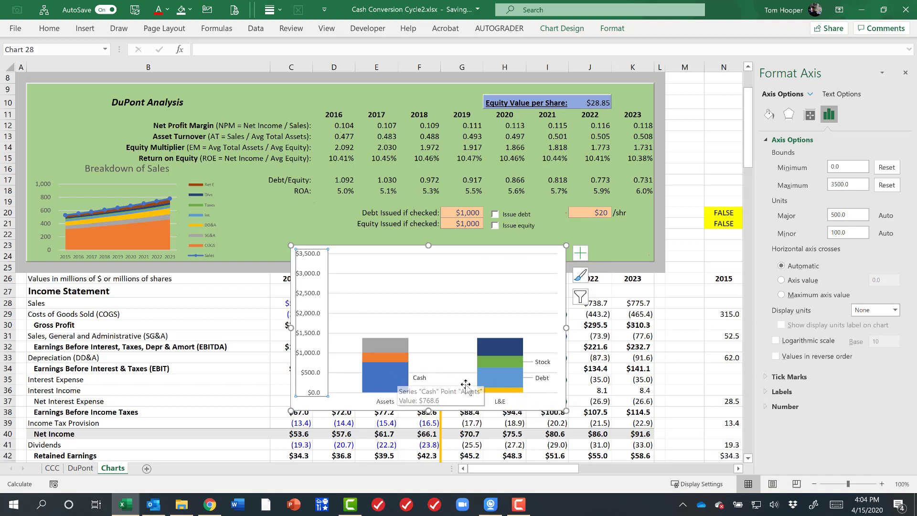
Step: Change the Cash series' plot order to 3 in its SERIES formula so Cash stacks on top of the Assets column
click(380, 383)
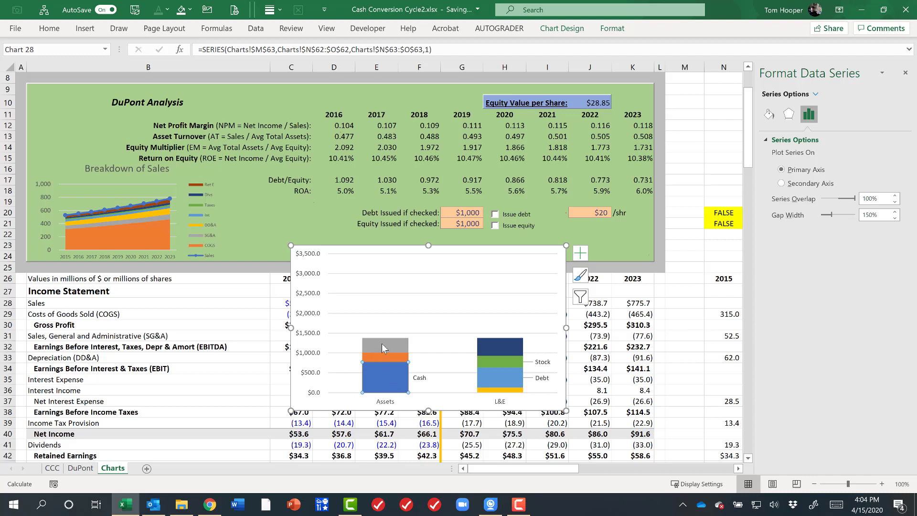
mouse_move(383, 348)
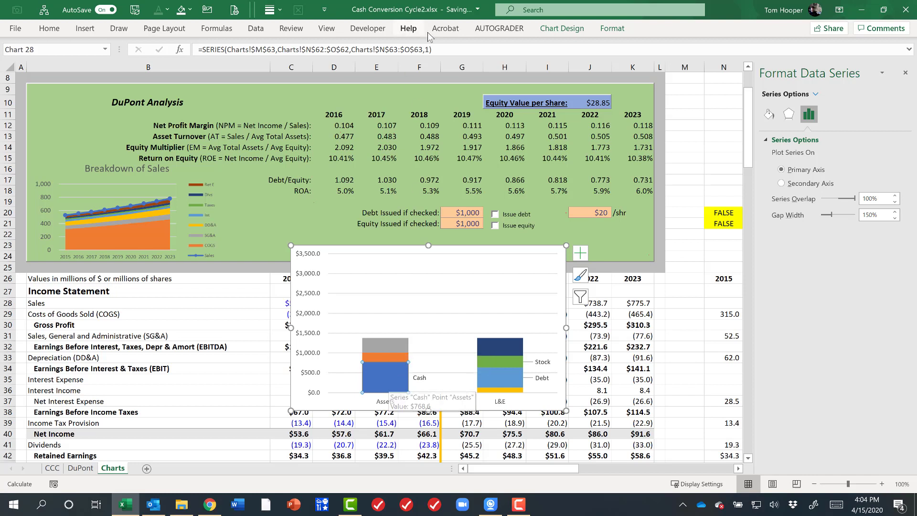
click(432, 49)
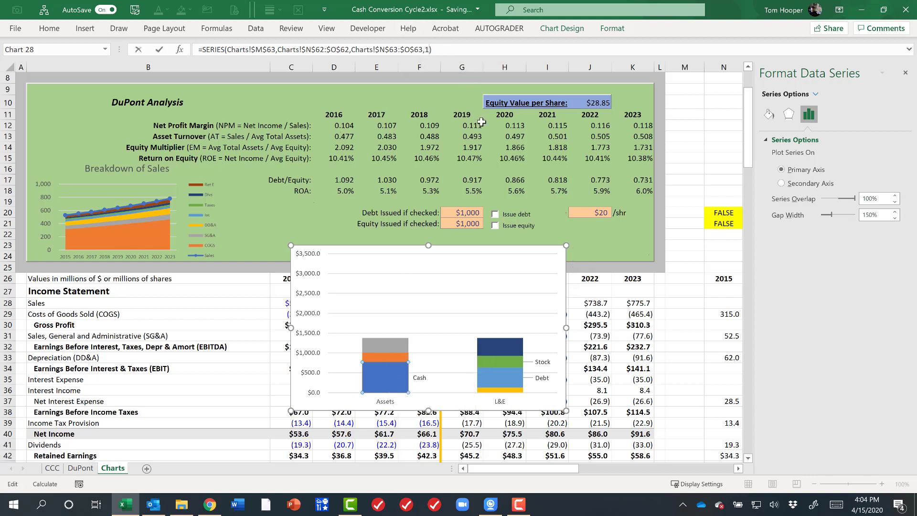
key(Return)
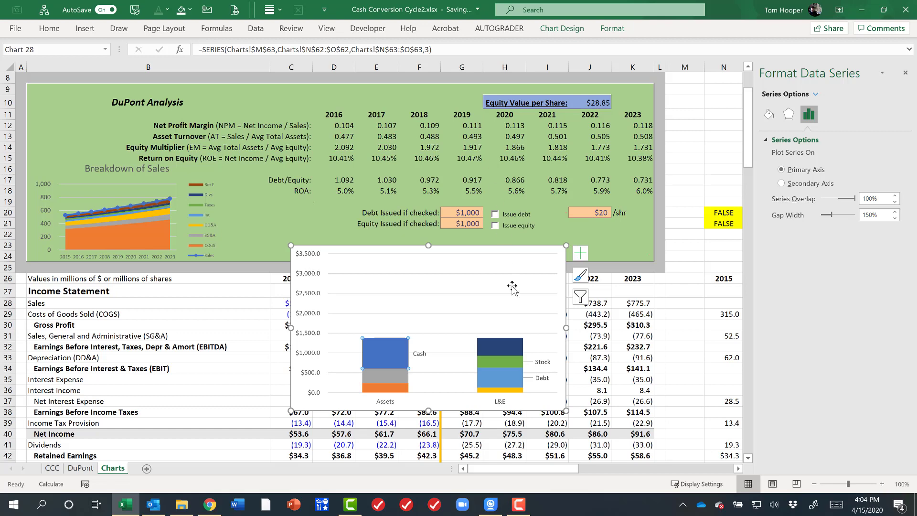
Step: Change the Stock series' plot order to 7 in its SERIES formula so Stock stacks on top of the L&E column
click(509, 368)
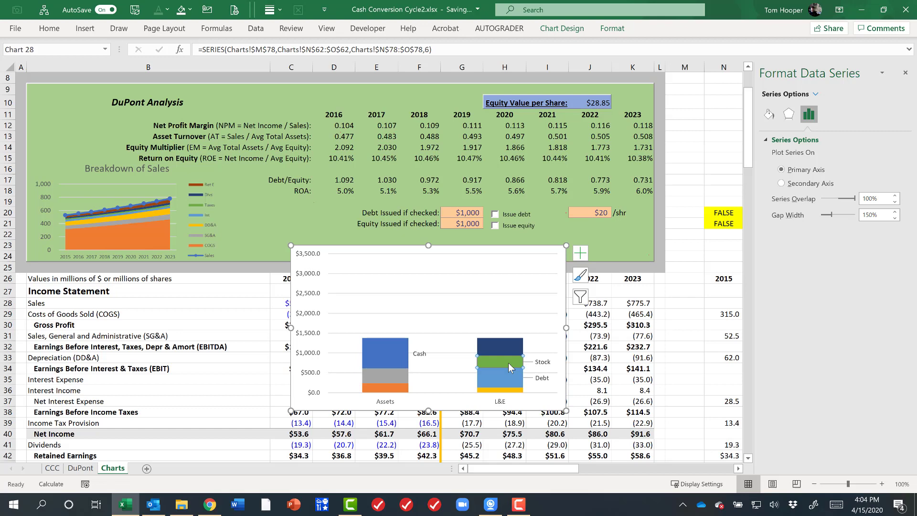
click(430, 49)
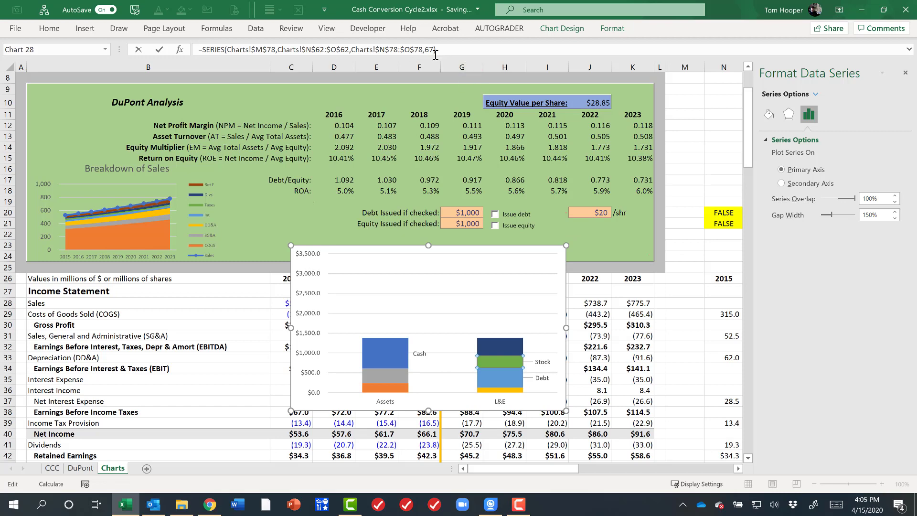
key(Return)
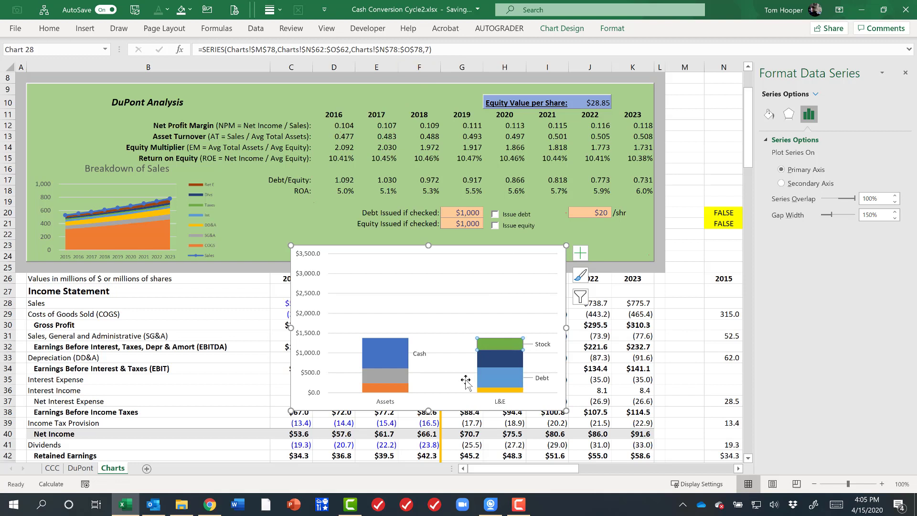
Step: Change the Debt series' plot order to 7 in its SERIES formula so Debt stacks directly above Stock in the L&E column
click(501, 380)
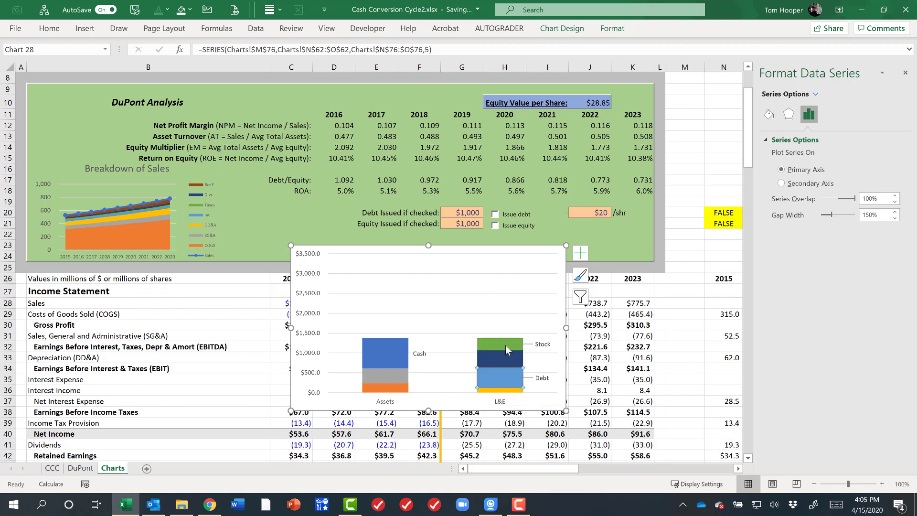
click(427, 51)
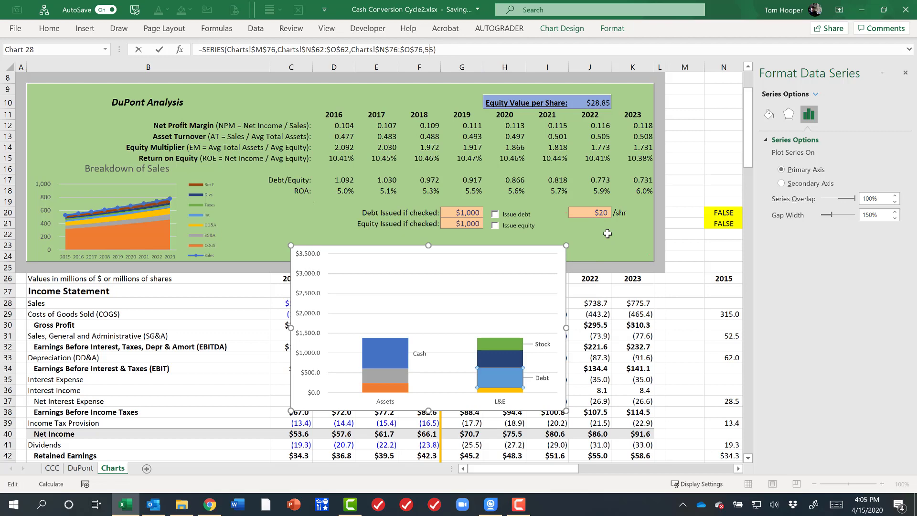
key(Return)
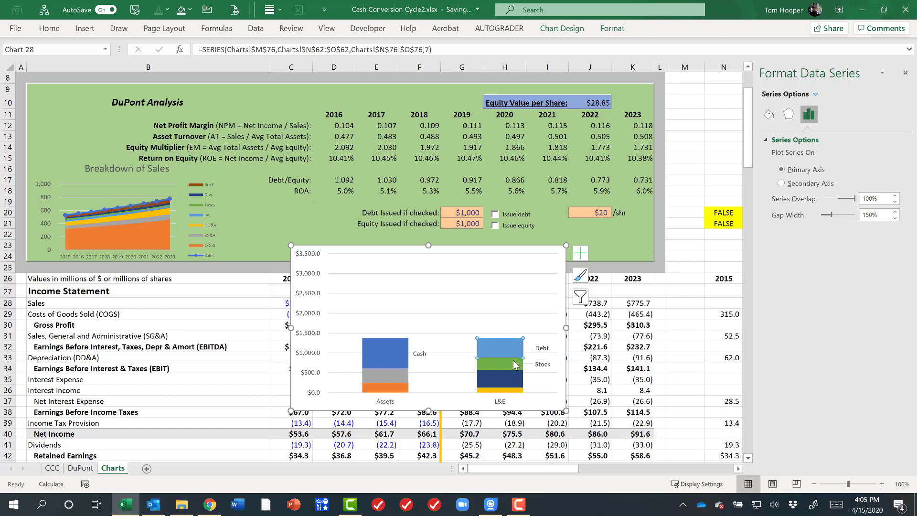
Step: Test the reordered chart by enabling both the debt and equity issues and turning them off again, debt first and equity second
click(495, 216)
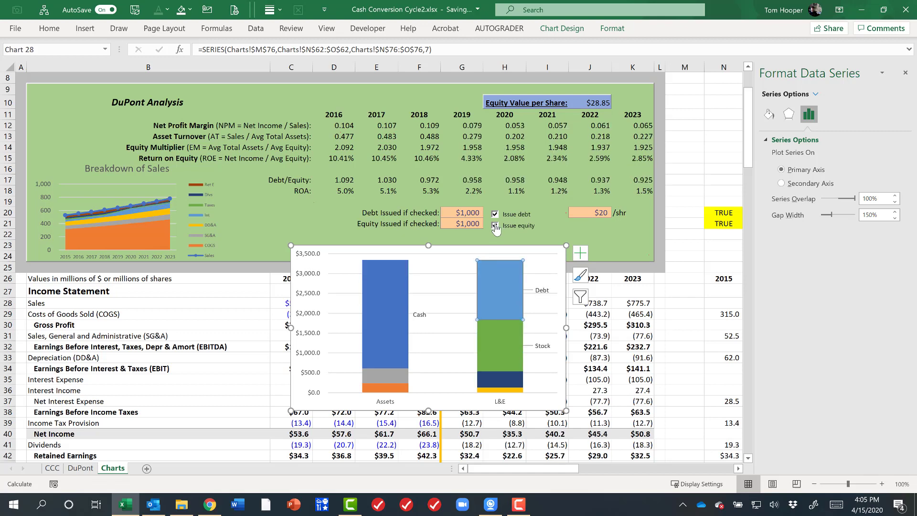
click(498, 215)
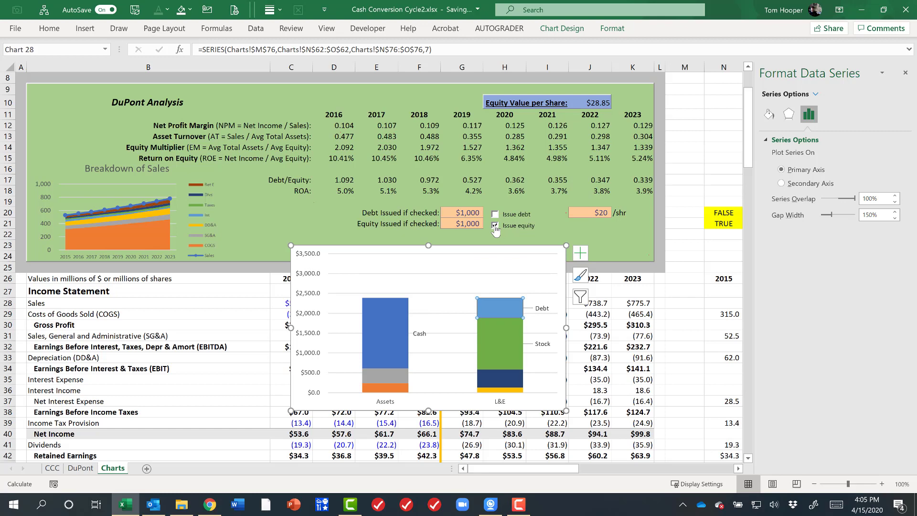
click(495, 226)
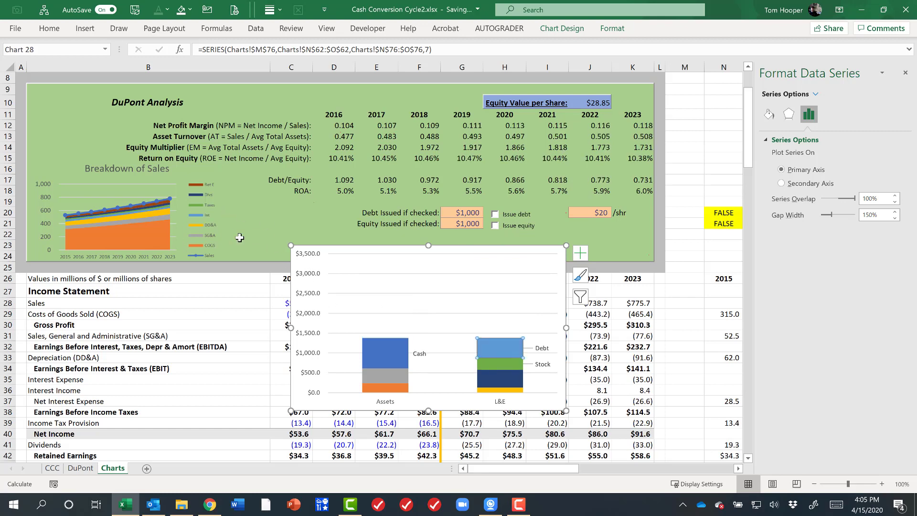